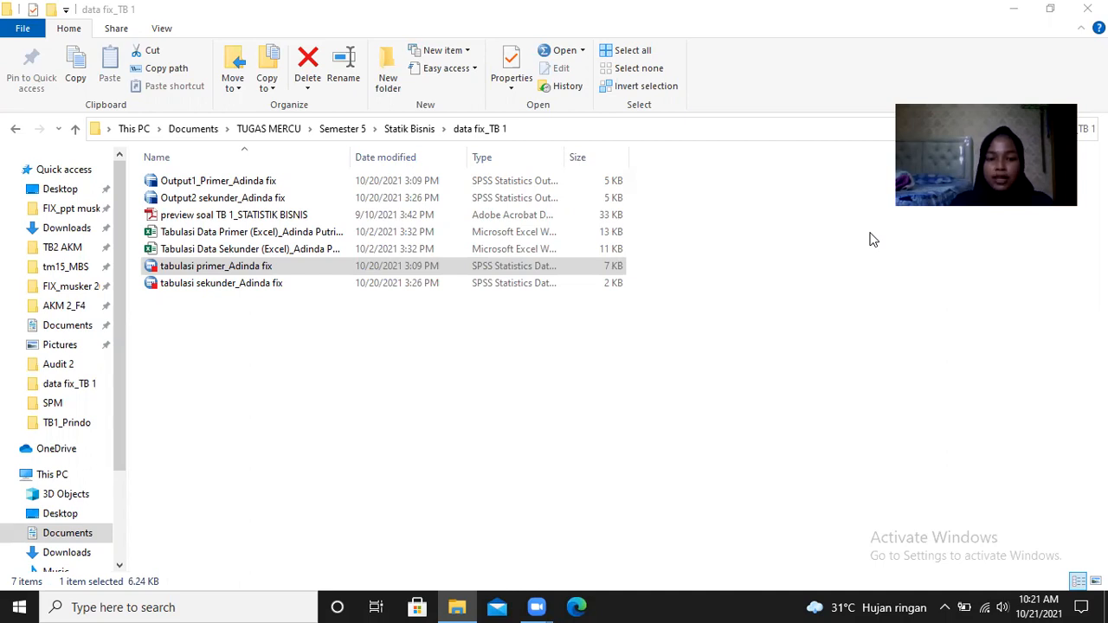
- Open the primary tabulation (tabulasi primer) data file in SPSS Statistics and display its variable definitions
double_click(414, 263)
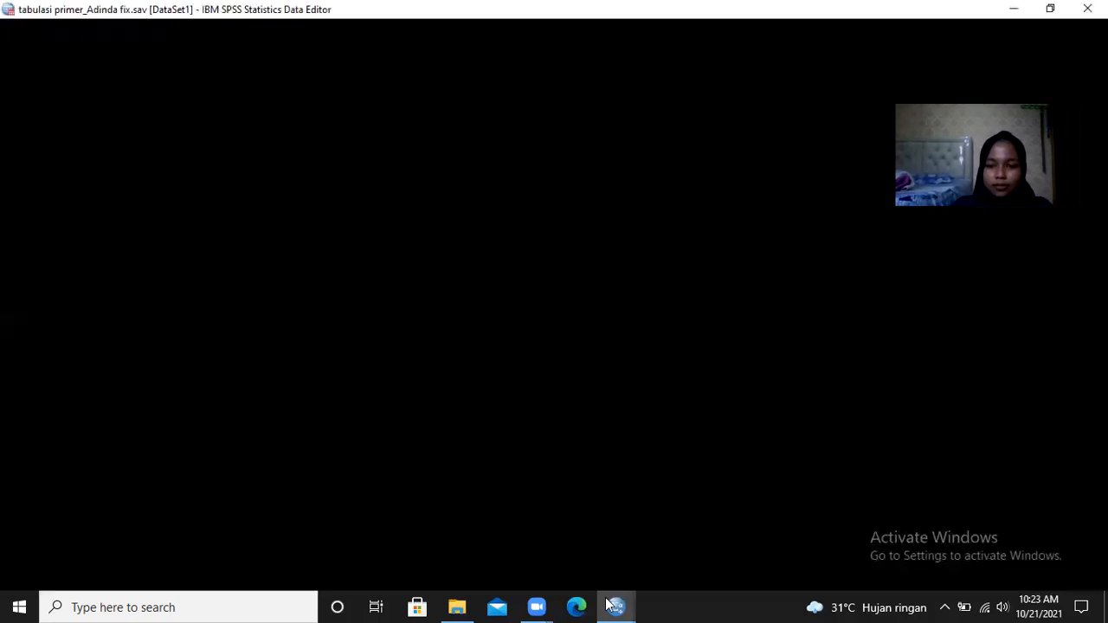
click(609, 604)
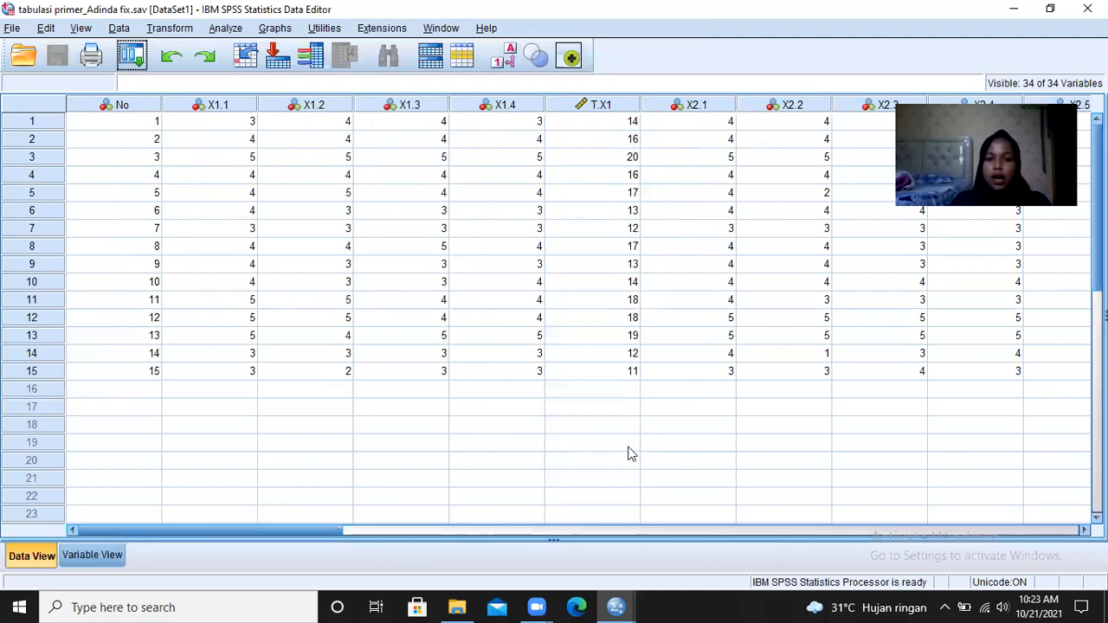
click(93, 556)
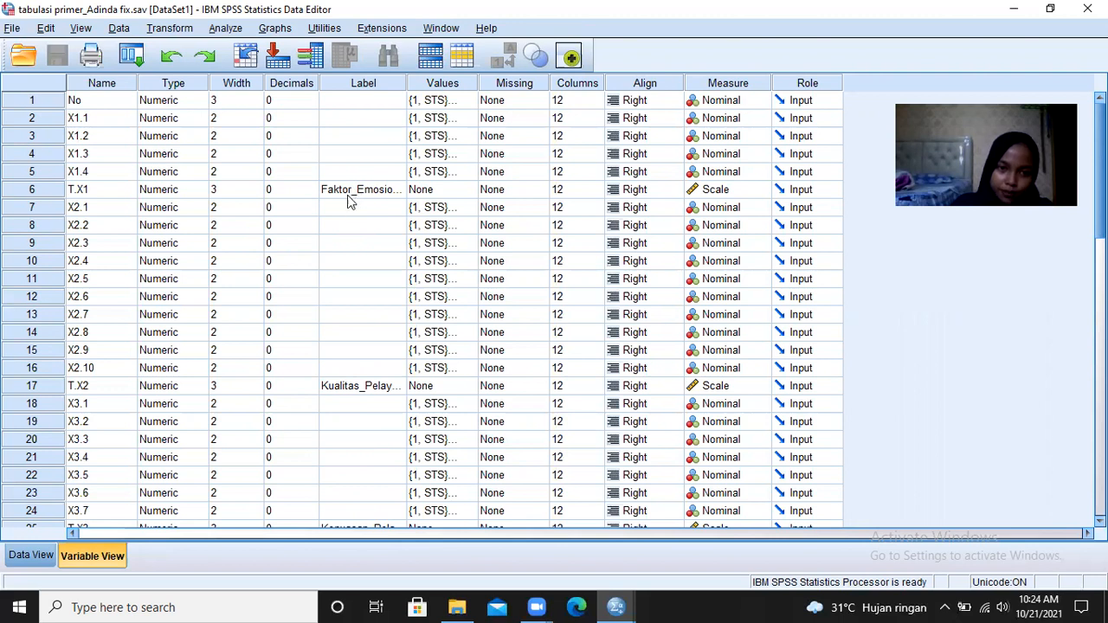
- Check the value labels of the No variable, look through the remaining variable definitions, and return to the data rows
click(453, 101)
click(468, 100)
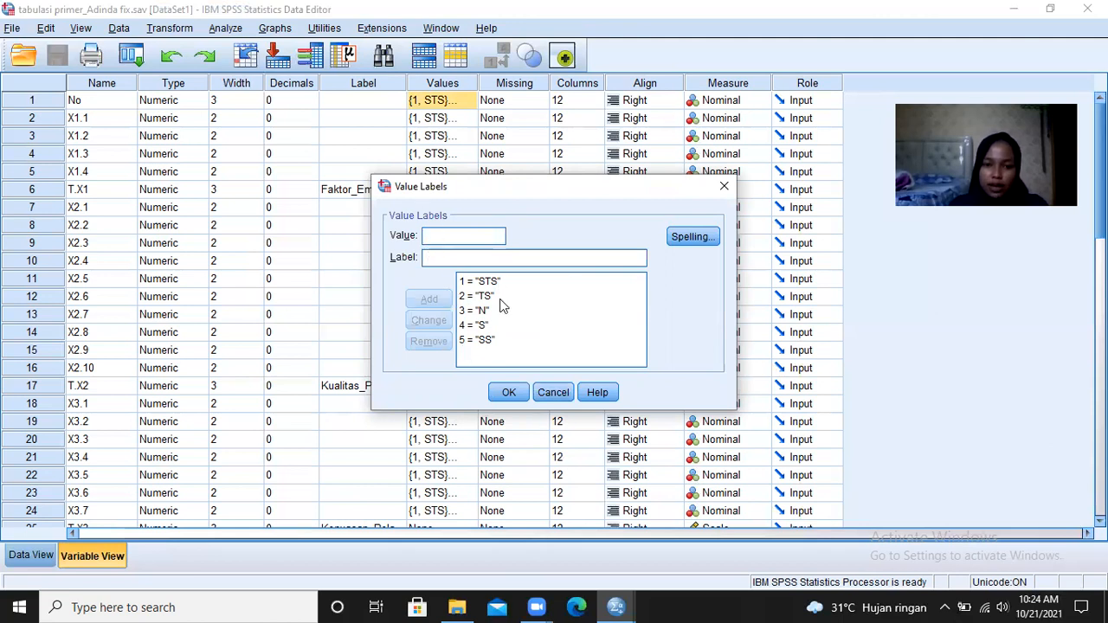
click(508, 392)
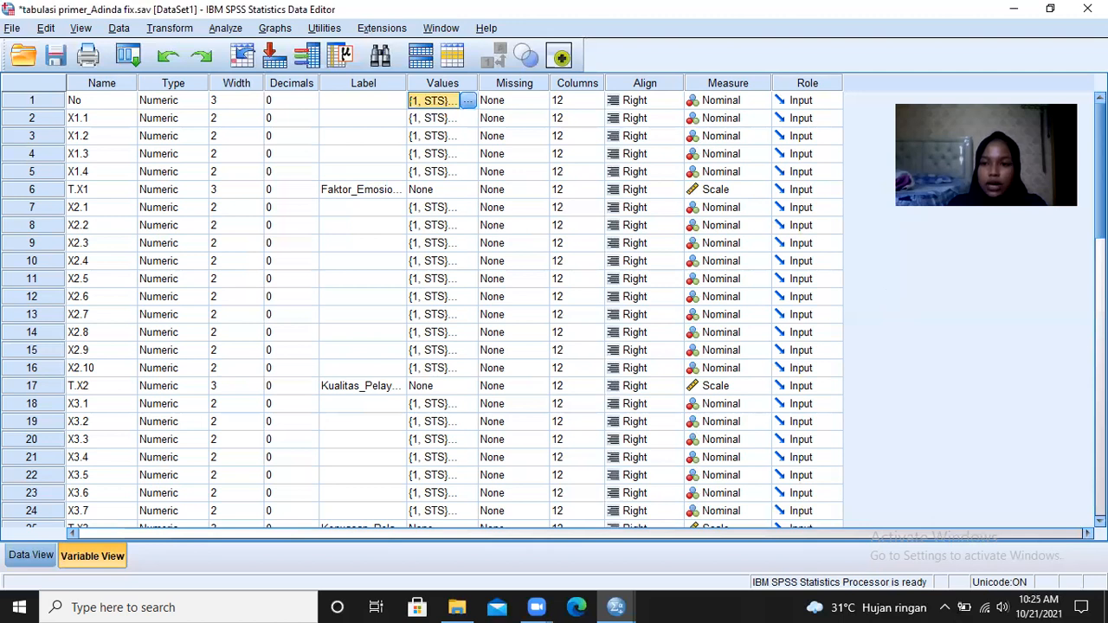
scroll(394, 336, down, 7)
scroll(394, 336, up, 2)
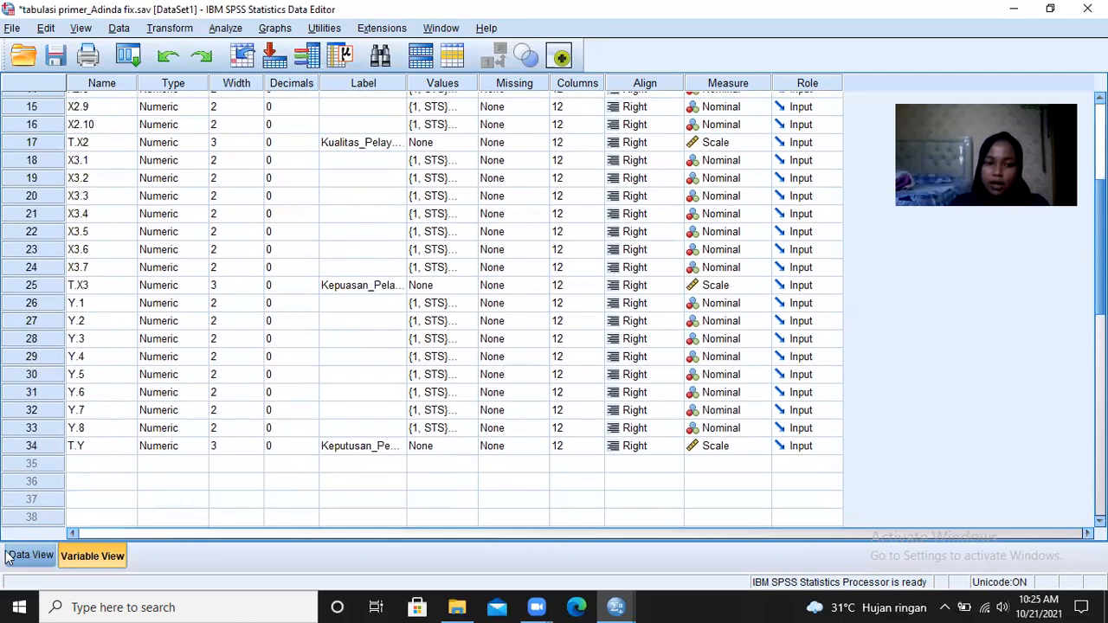
click(28, 564)
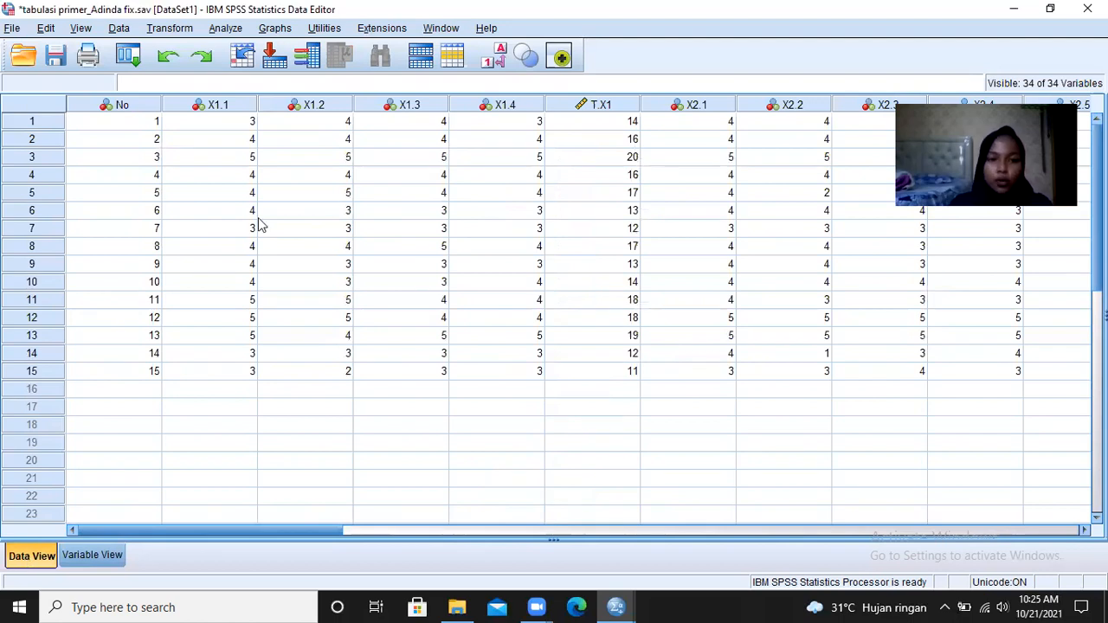
- Start a Linear Regression with Keputusan_Pembelian [T.Y] as the dependent variable
click(227, 28)
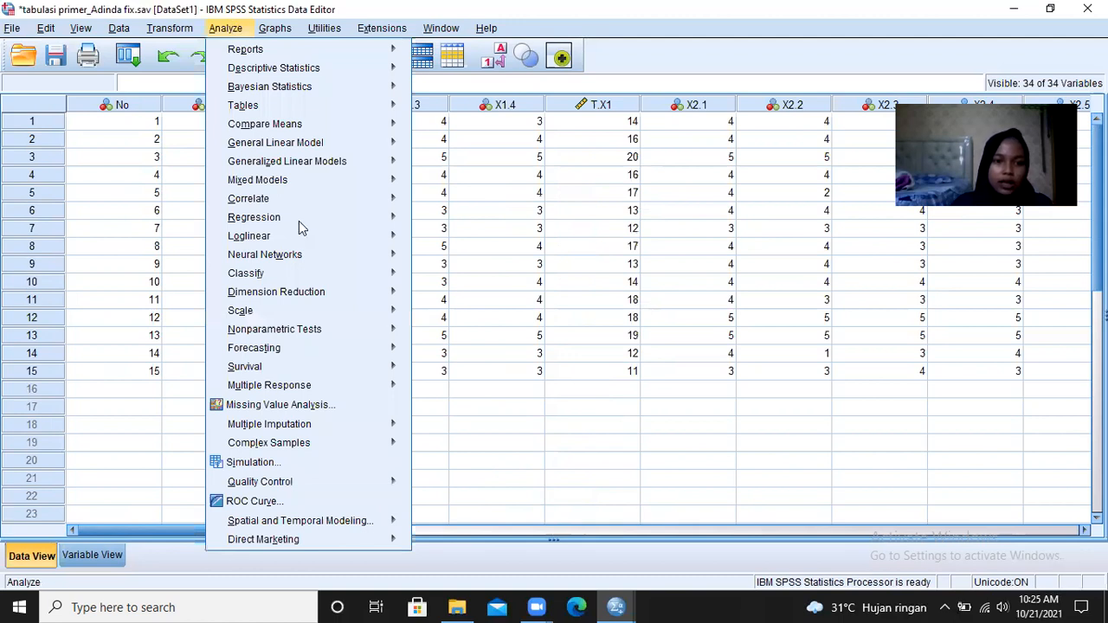
mouse_move(298, 219)
click(444, 241)
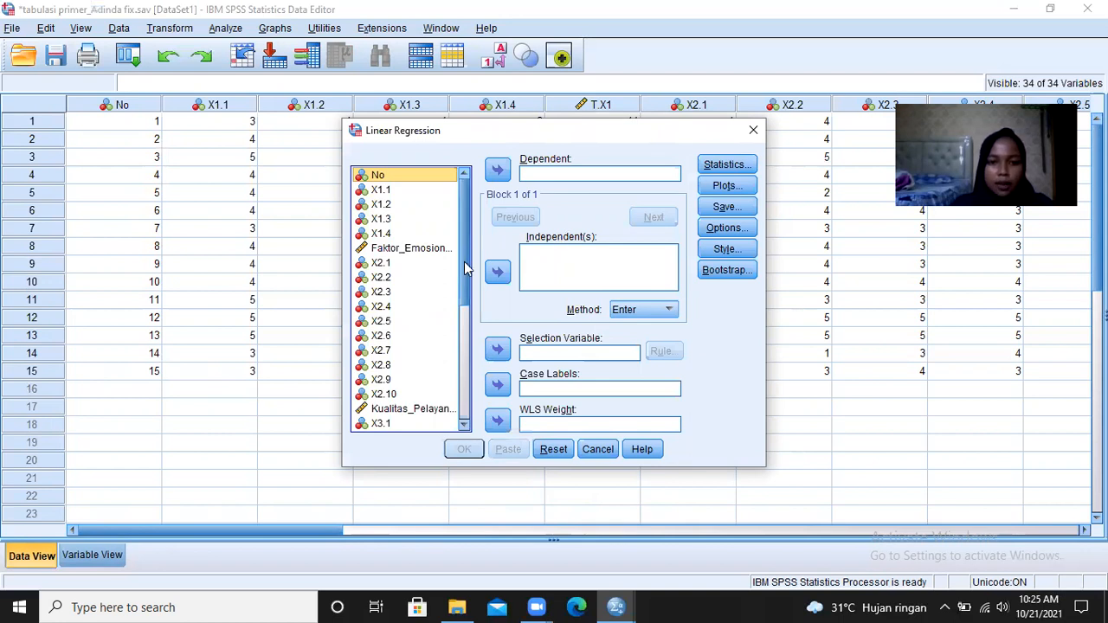
drag(465, 300, 463, 417)
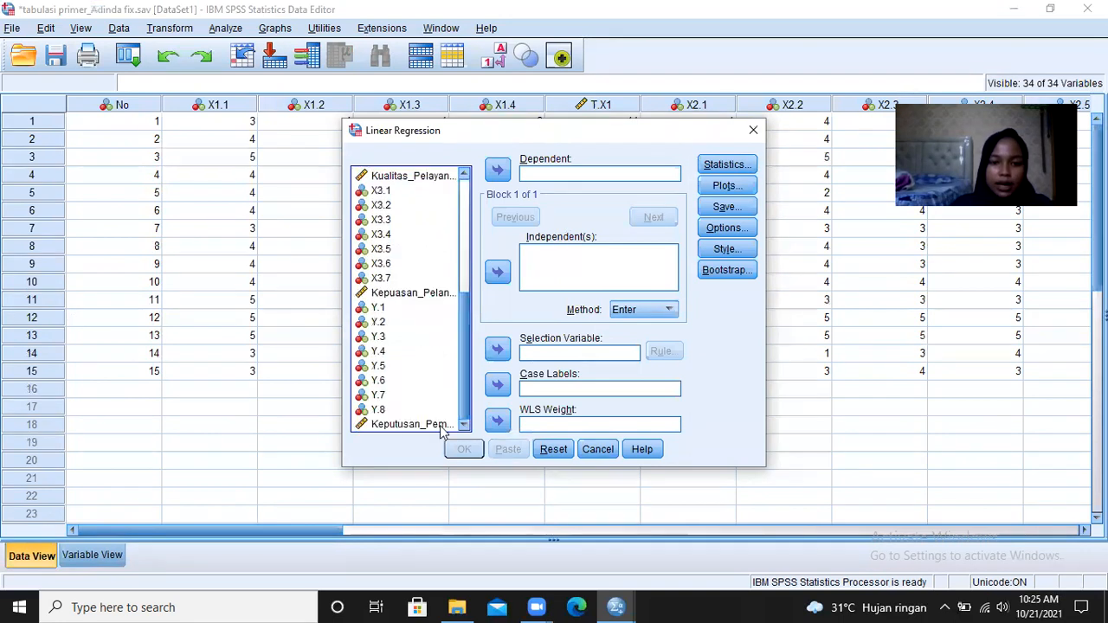
click(440, 426)
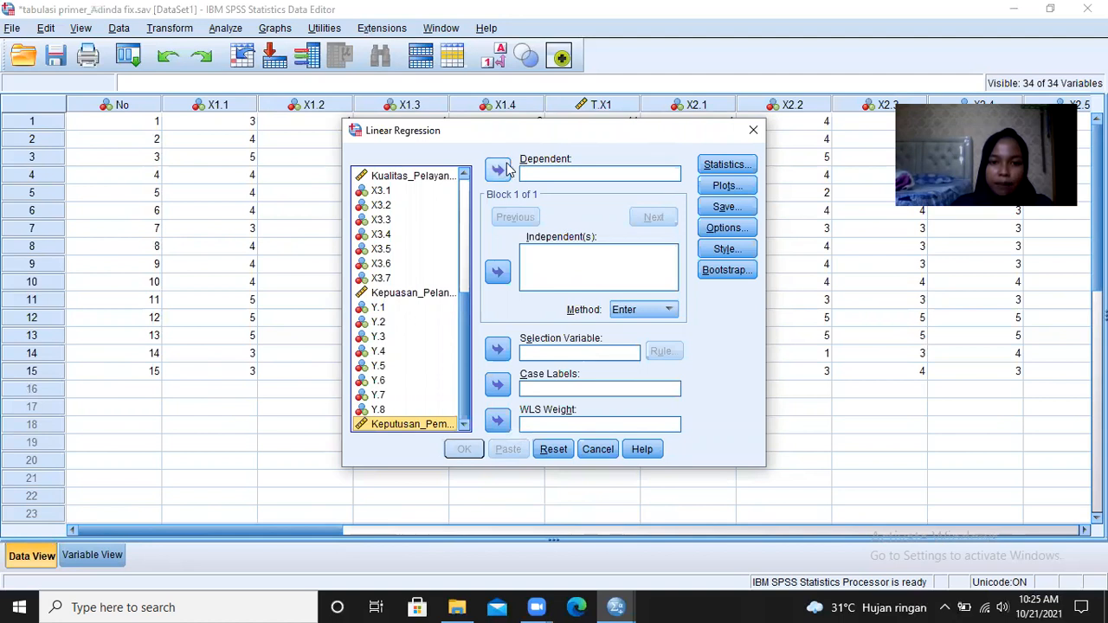
click(499, 171)
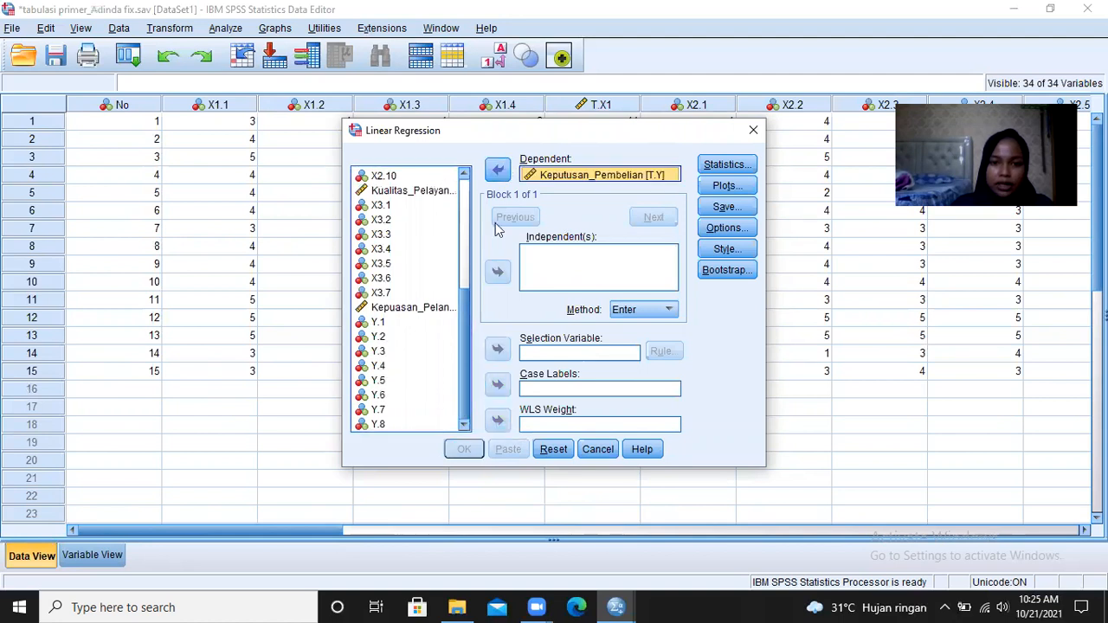
- Add Faktor_Emosional [T.X1] and Kualitas_Pelayanan [T.X2] as the independent variables of the regression
click(468, 268)
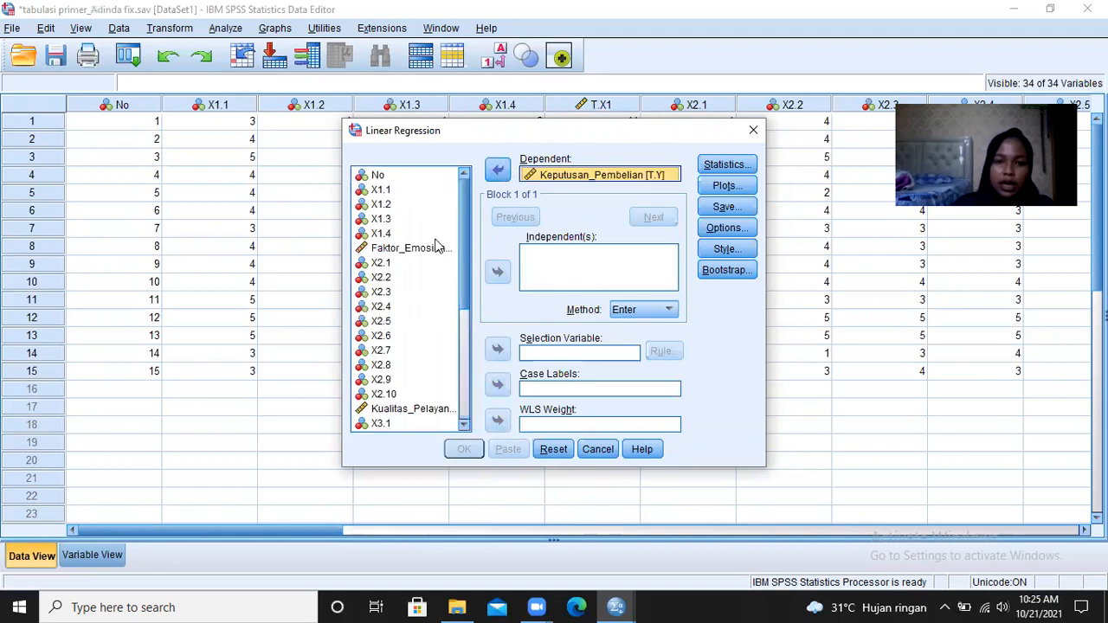
click(438, 247)
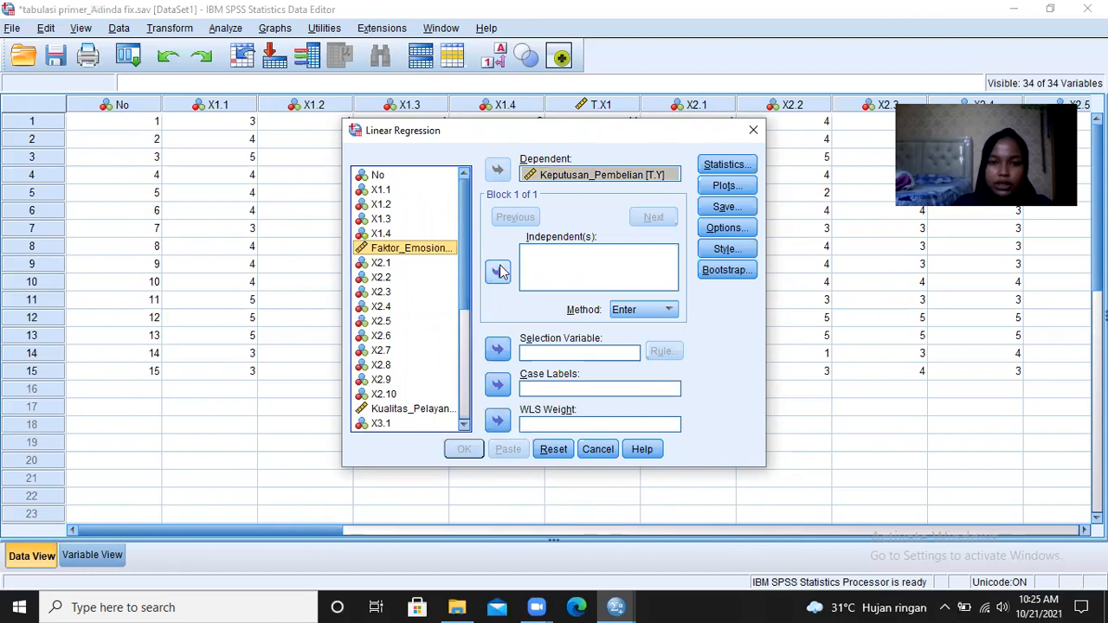
click(499, 272)
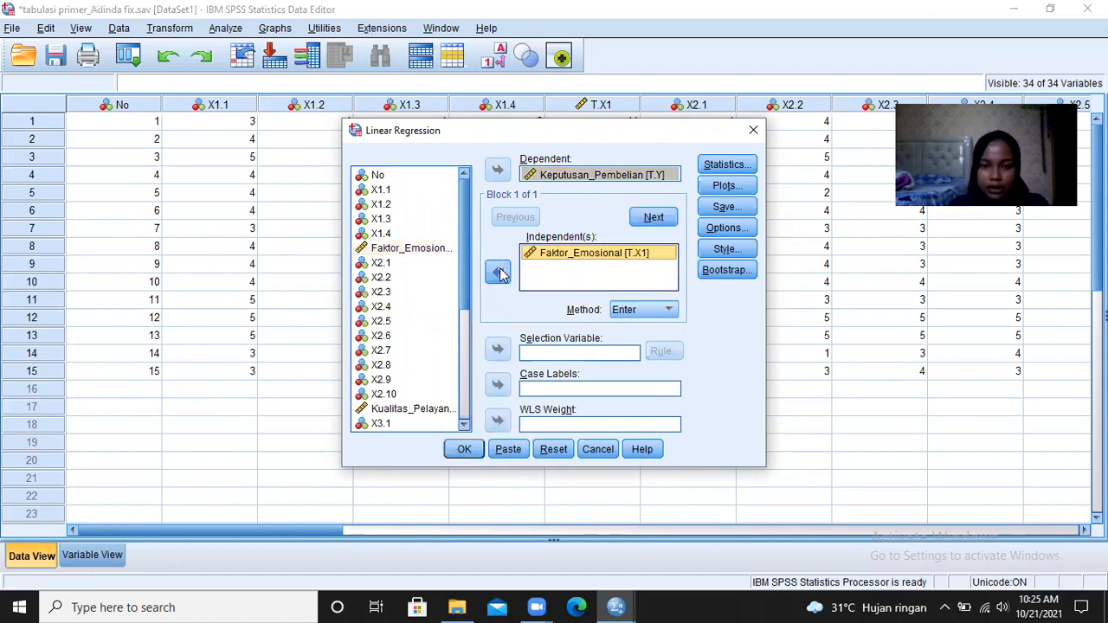
click(437, 410)
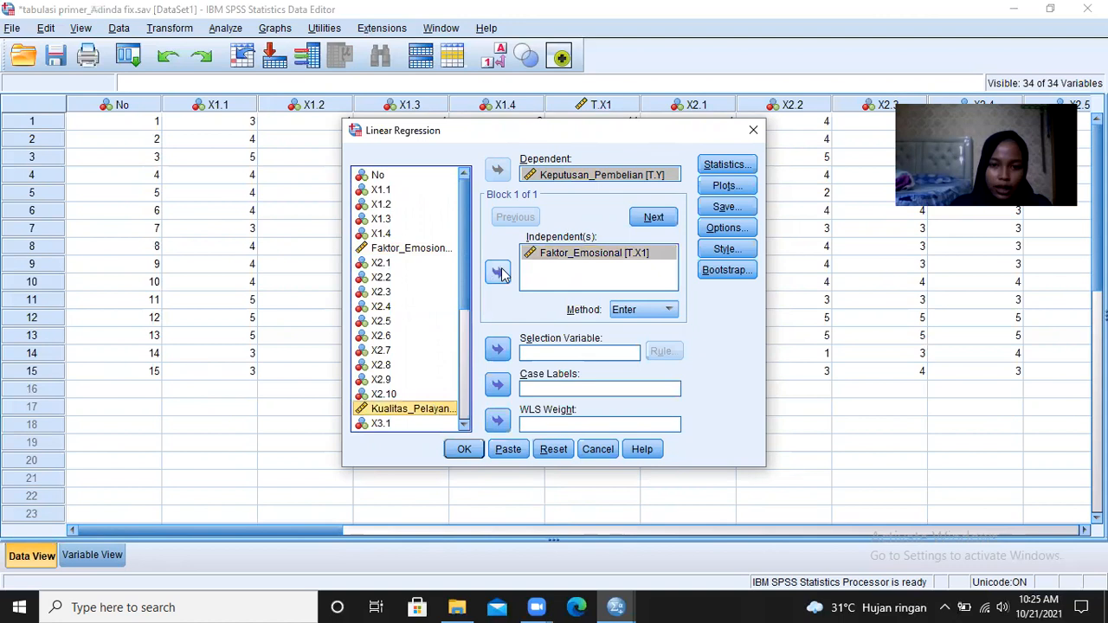
click(499, 272)
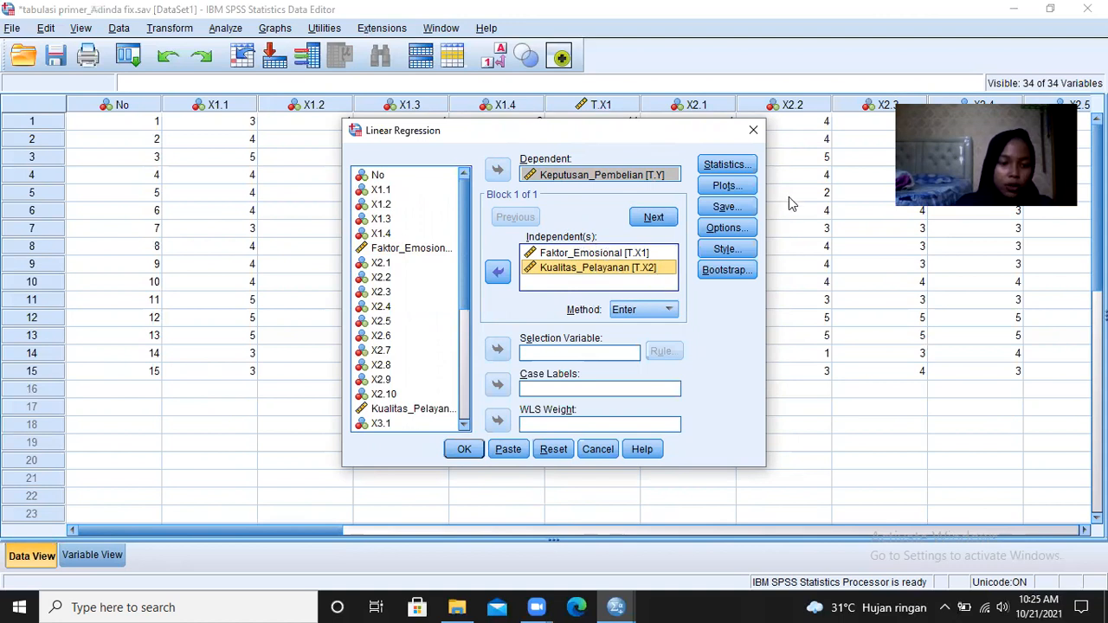
- Include a histogram and a normal probability plot of the standardized residuals in the regression
click(744, 186)
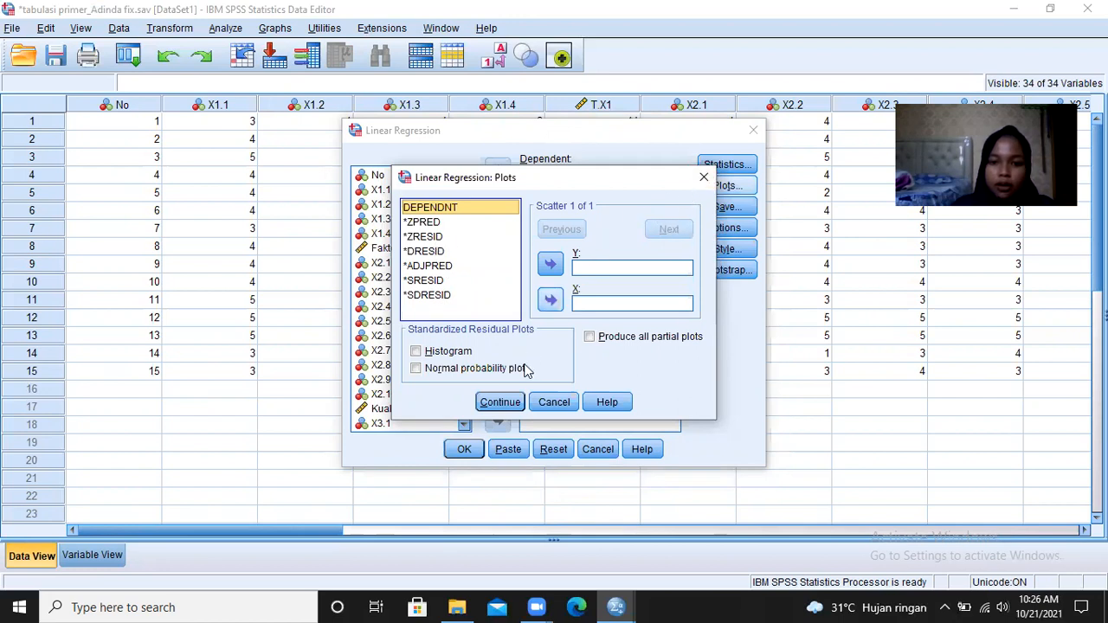
click(468, 352)
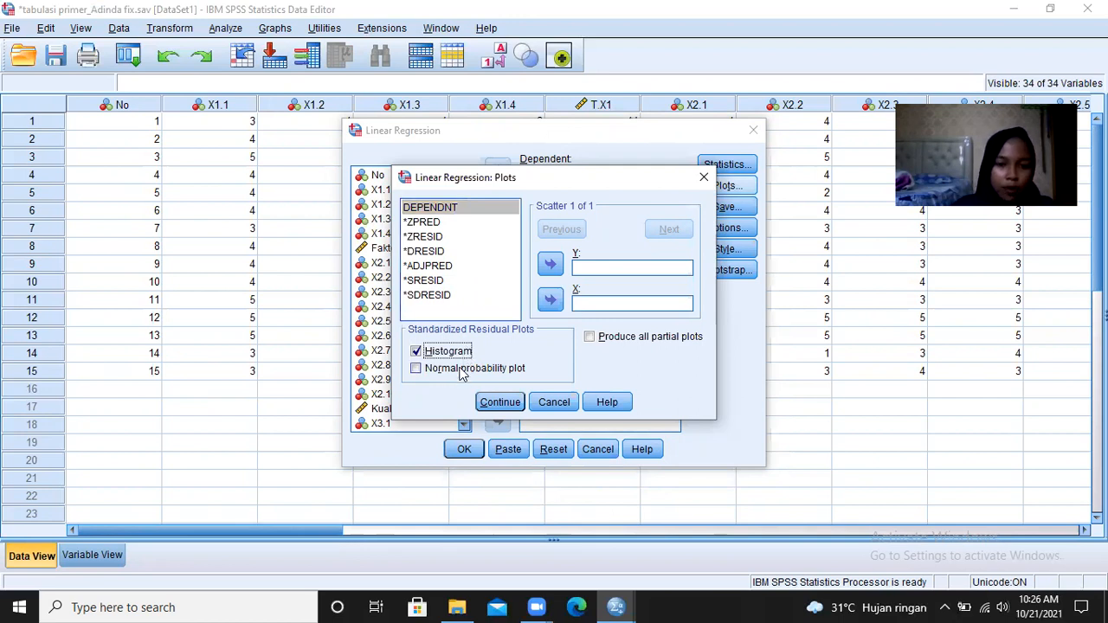
click(462, 370)
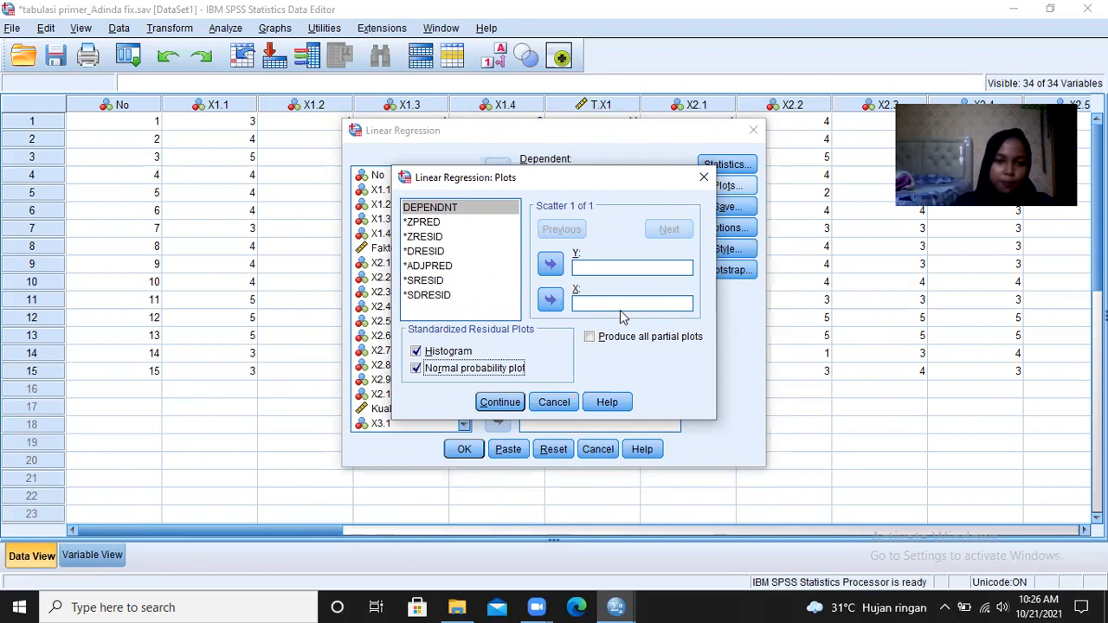
click(500, 404)
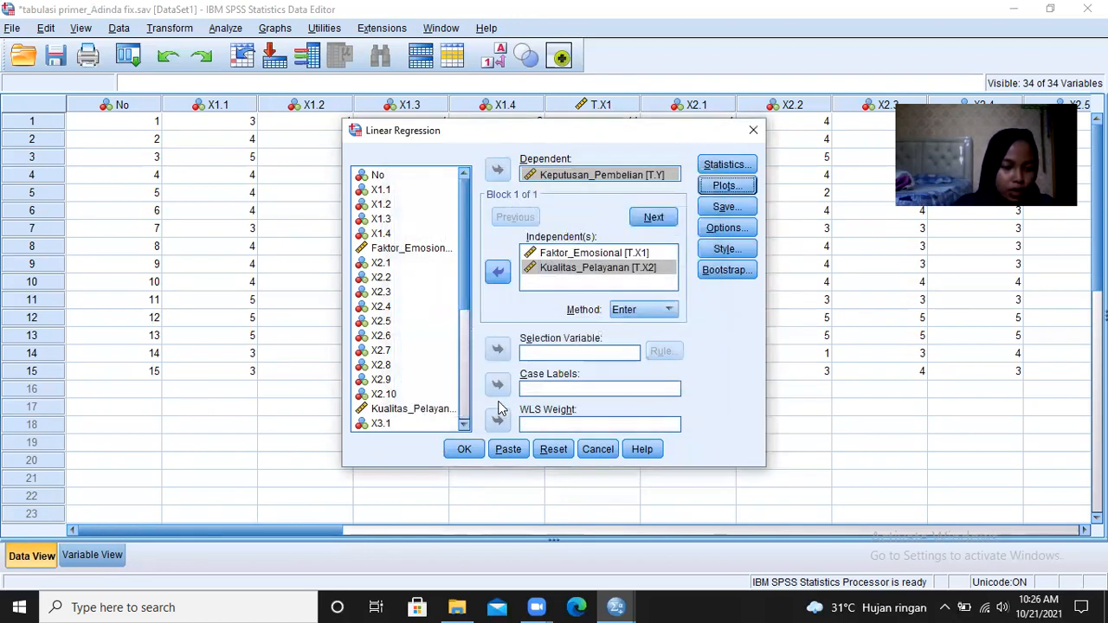
- Set the regression to save unstandardized residuals and run the analysis
click(724, 208)
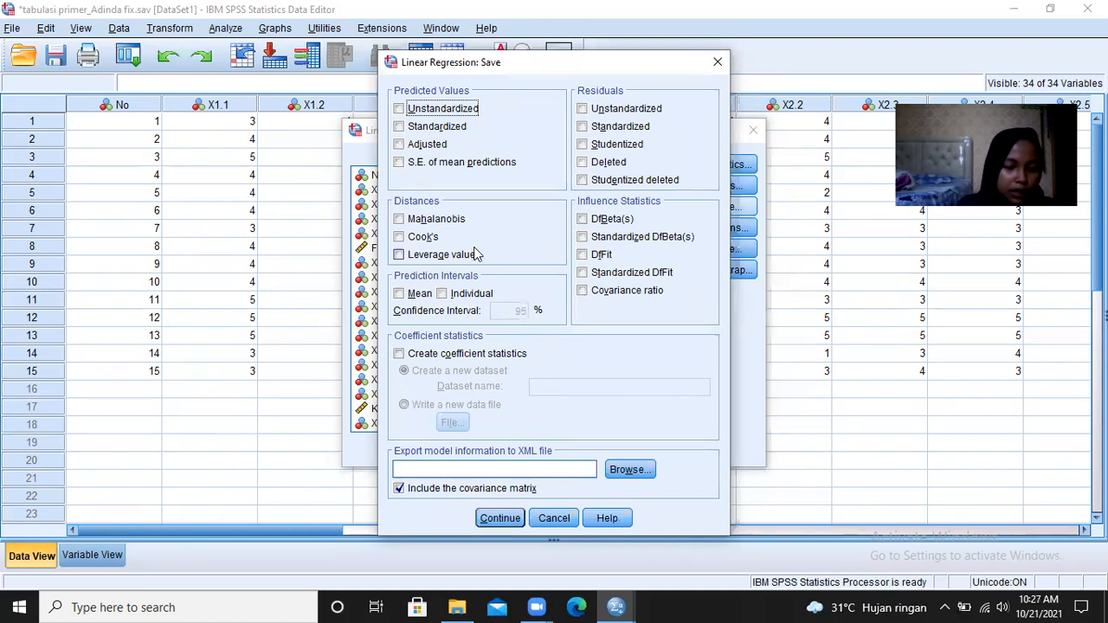
click(583, 110)
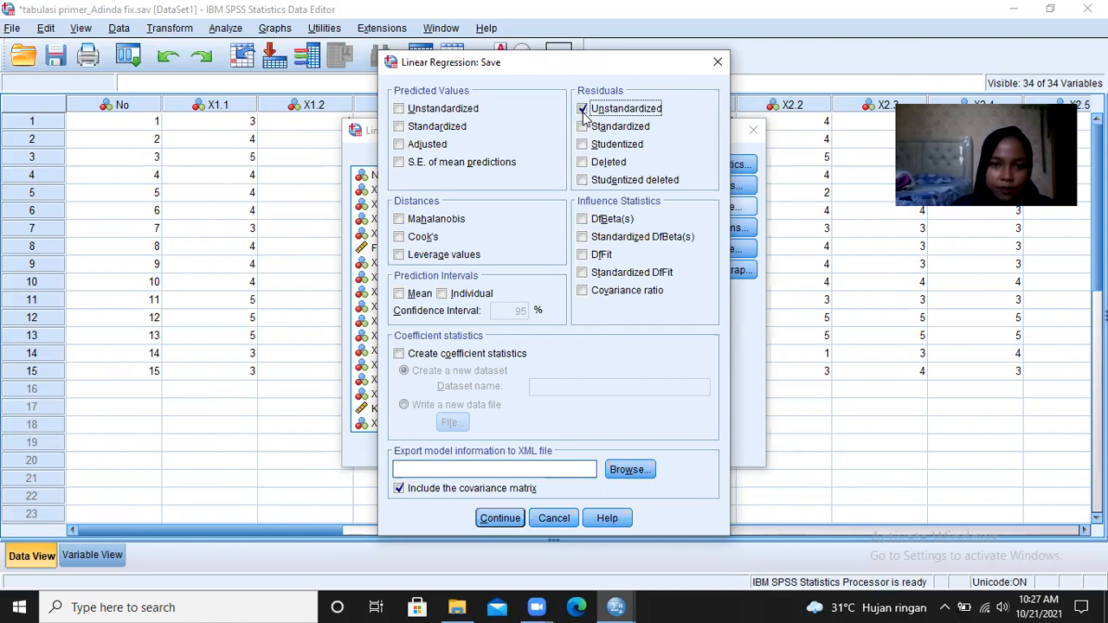
click(499, 522)
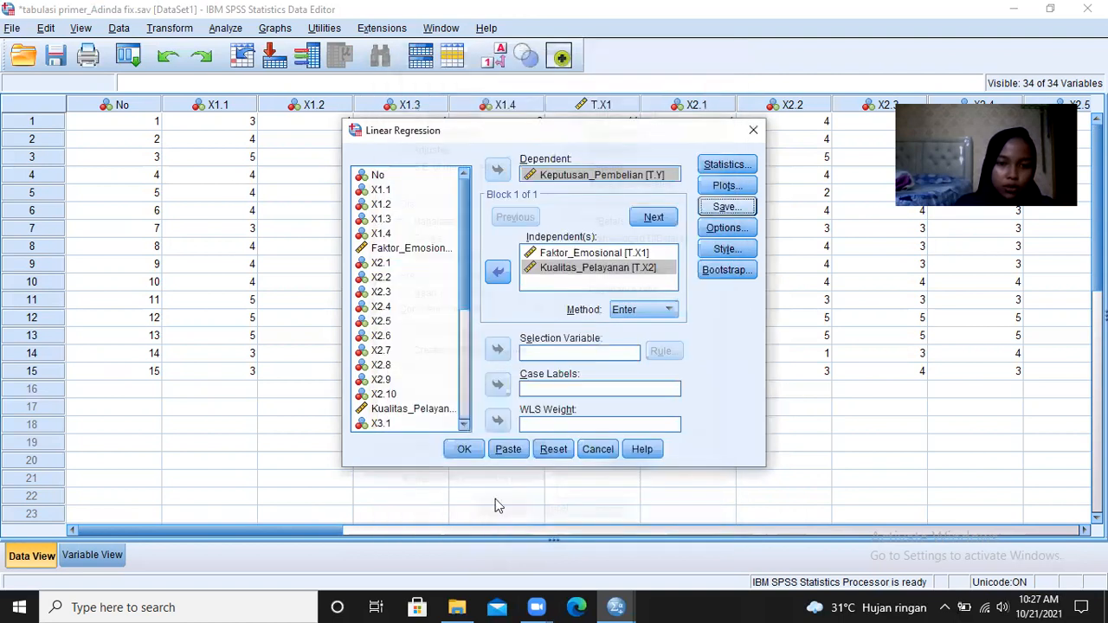
click(467, 450)
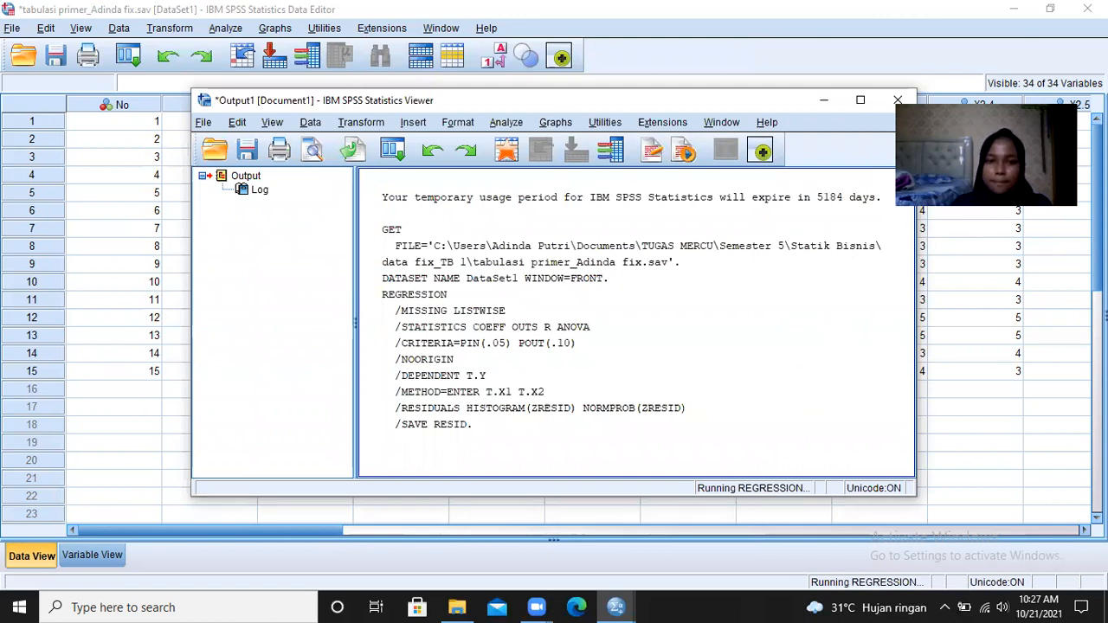
- Examine the regression output tables, residual histogram and normal P-P plot at full size, and return to the dataset
click(860, 100)
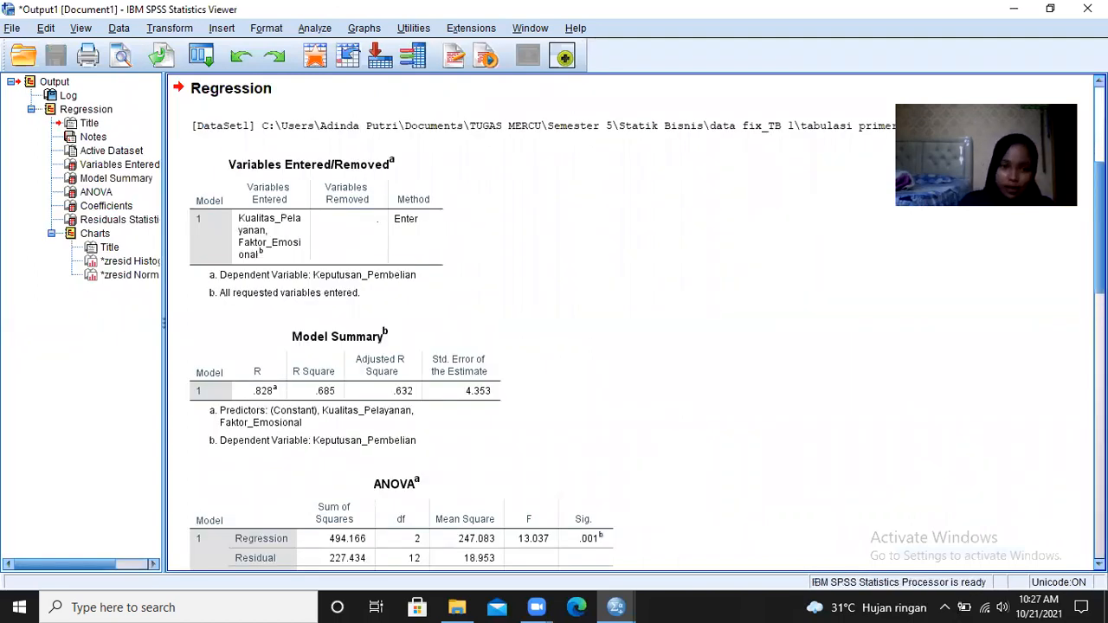
click(326, 183)
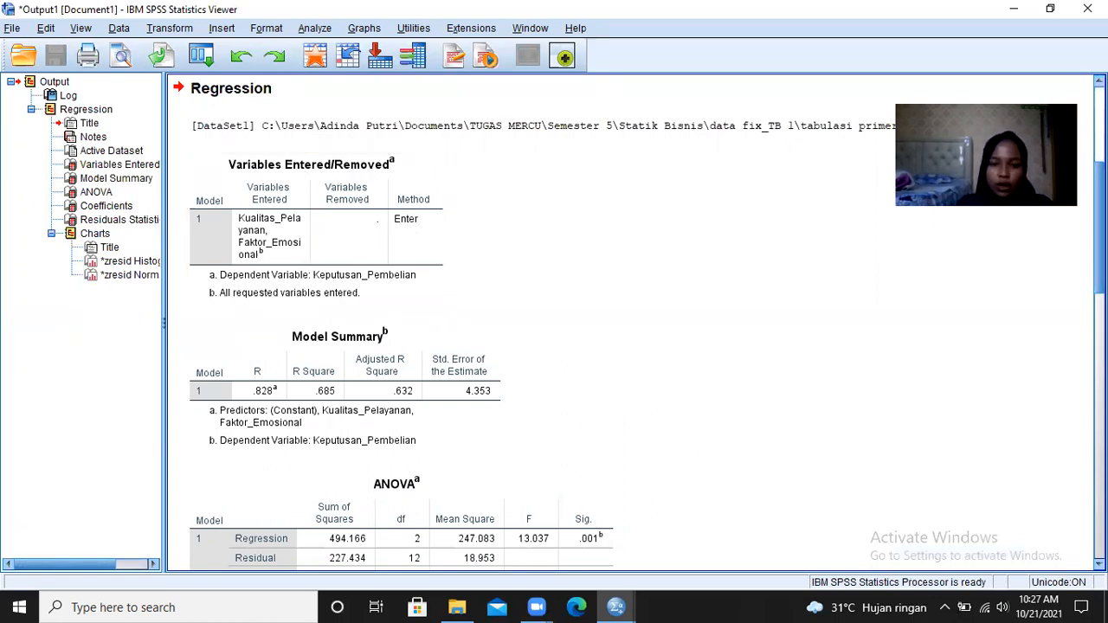
scroll(632, 325, down, 3)
scroll(632, 324, down, 1)
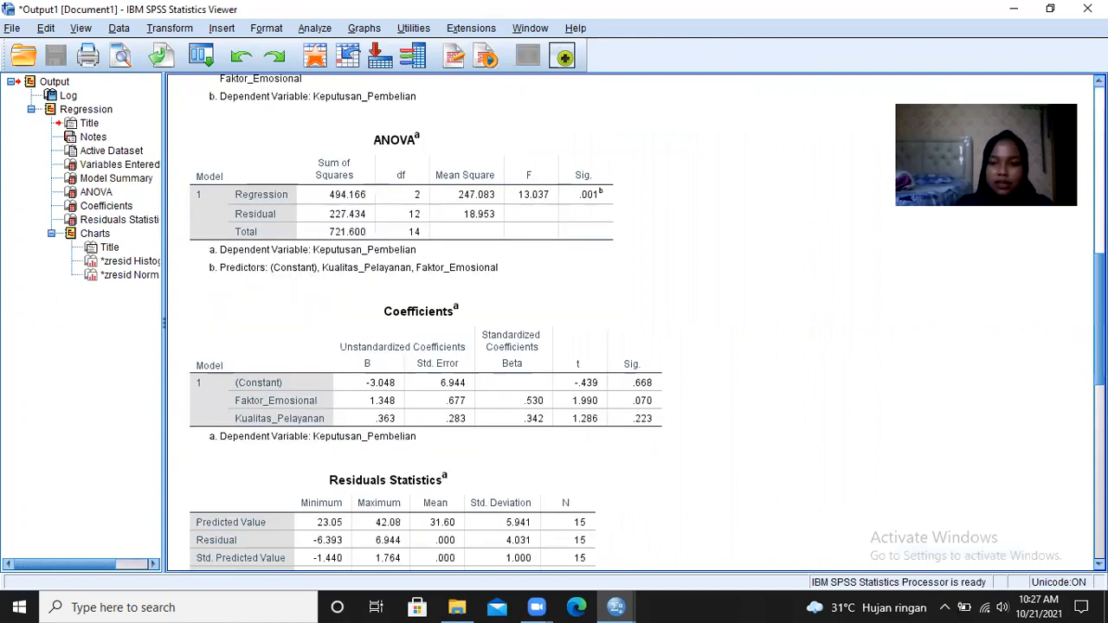
scroll(632, 324, down, 1)
scroll(646, 319, down, 1)
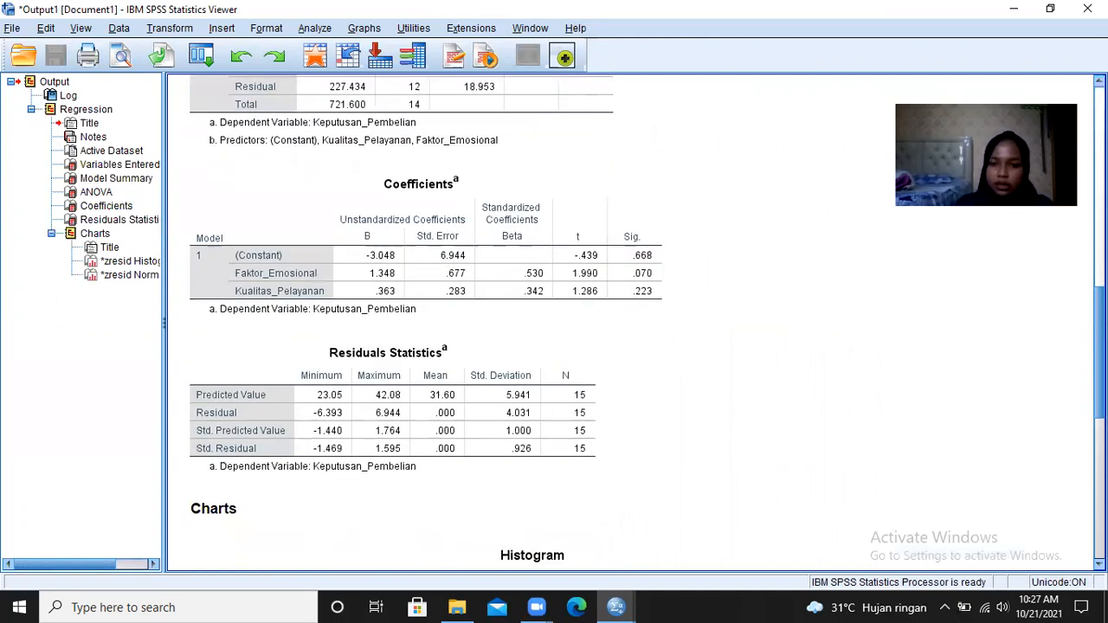
scroll(632, 324, down, 3)
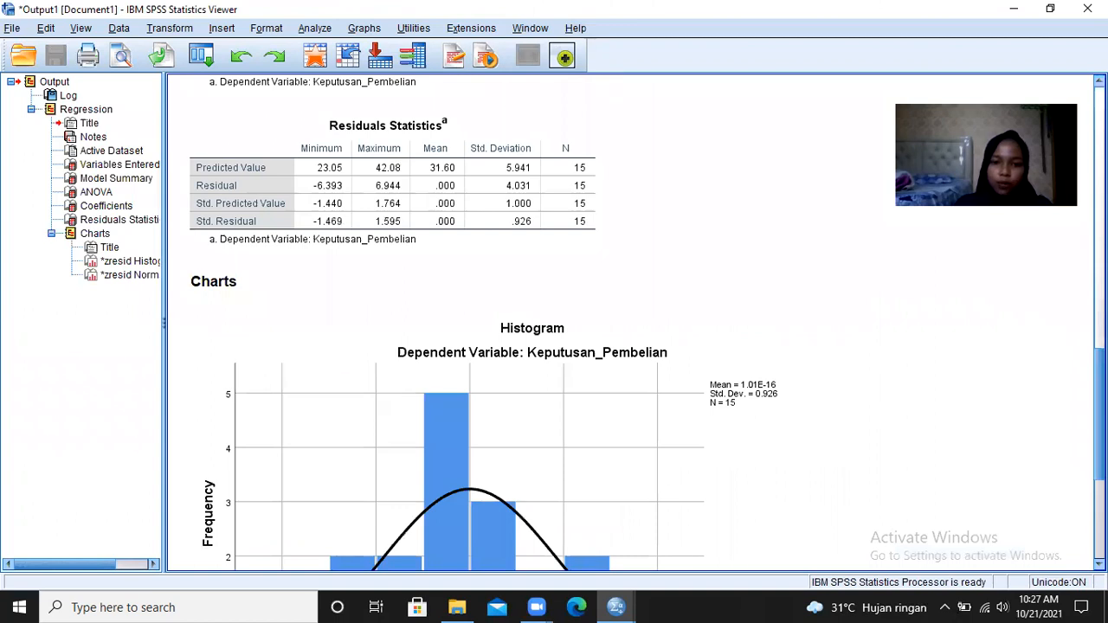
scroll(632, 324, down, 2)
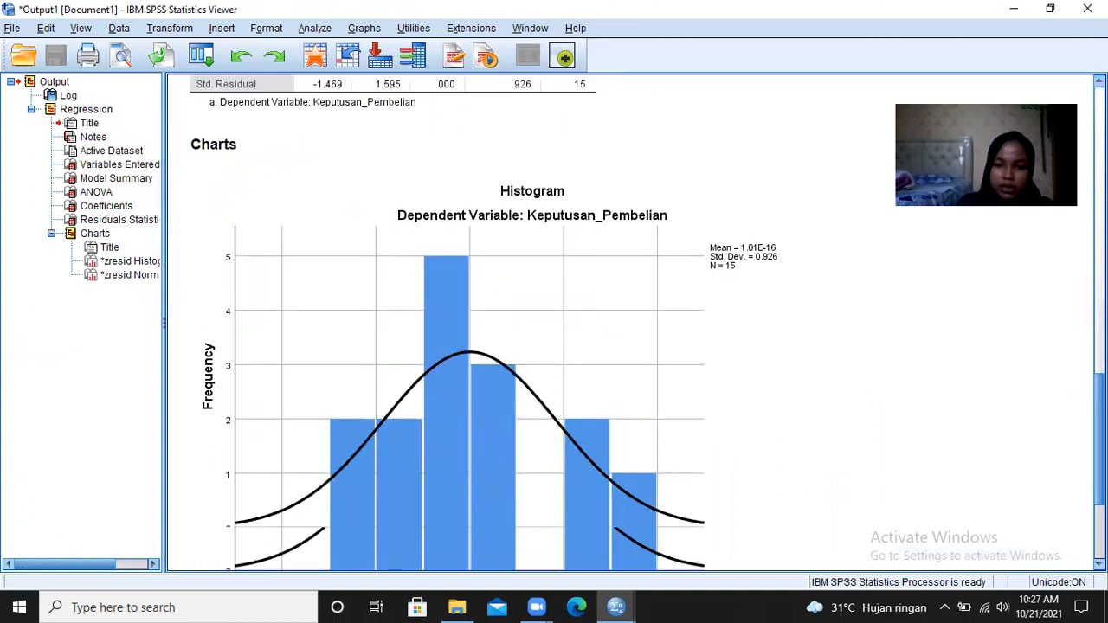
scroll(822, 511, down, 1)
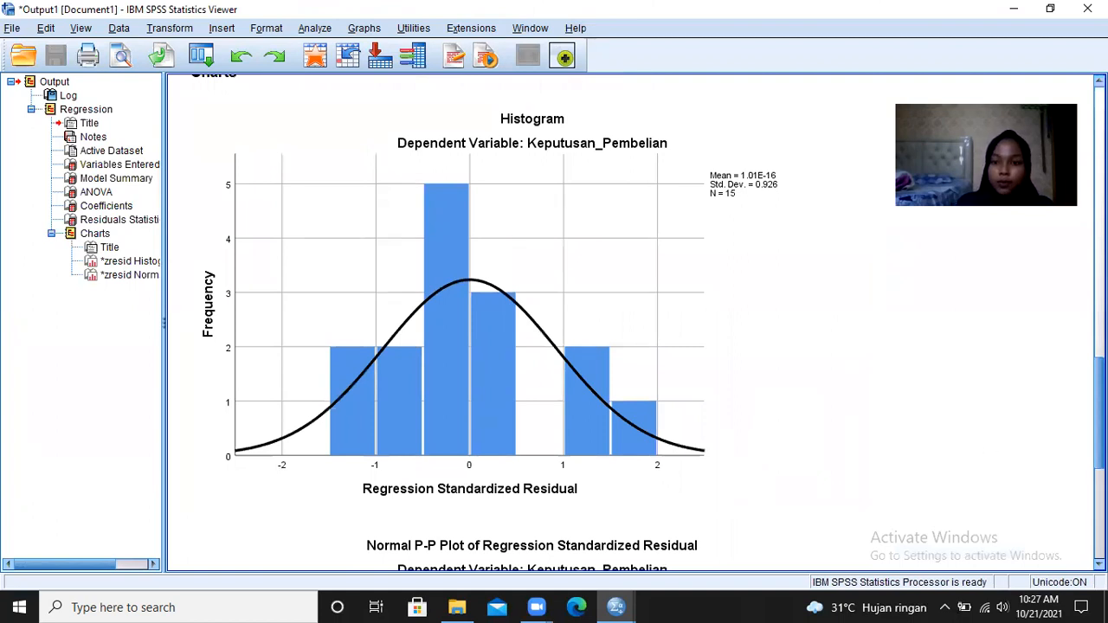
scroll(554, 320, down, 10)
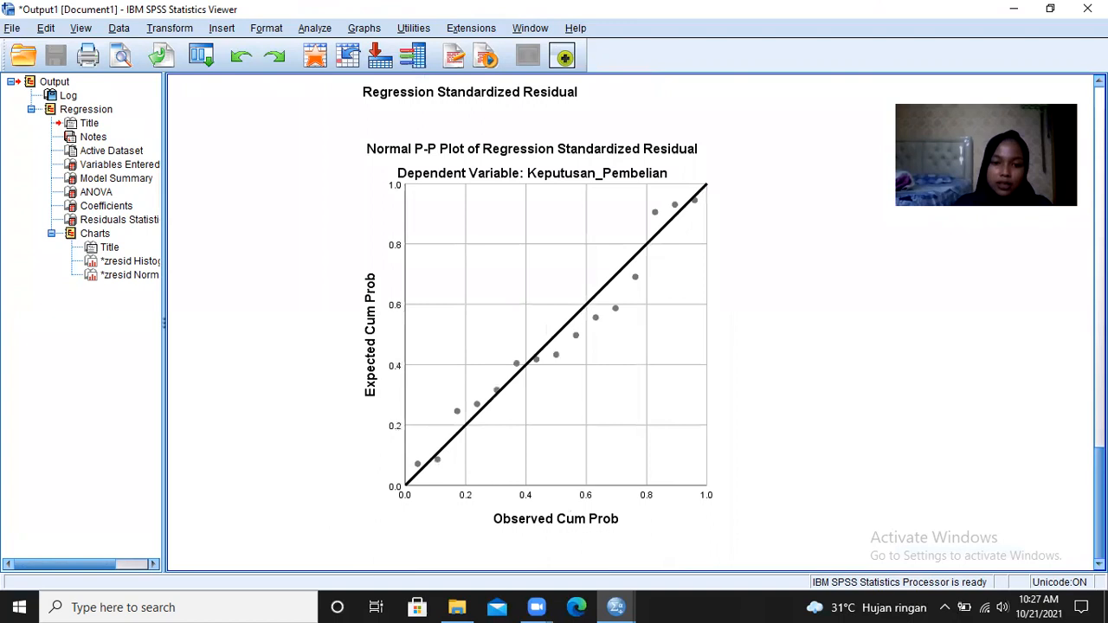
scroll(632, 321, up, 15)
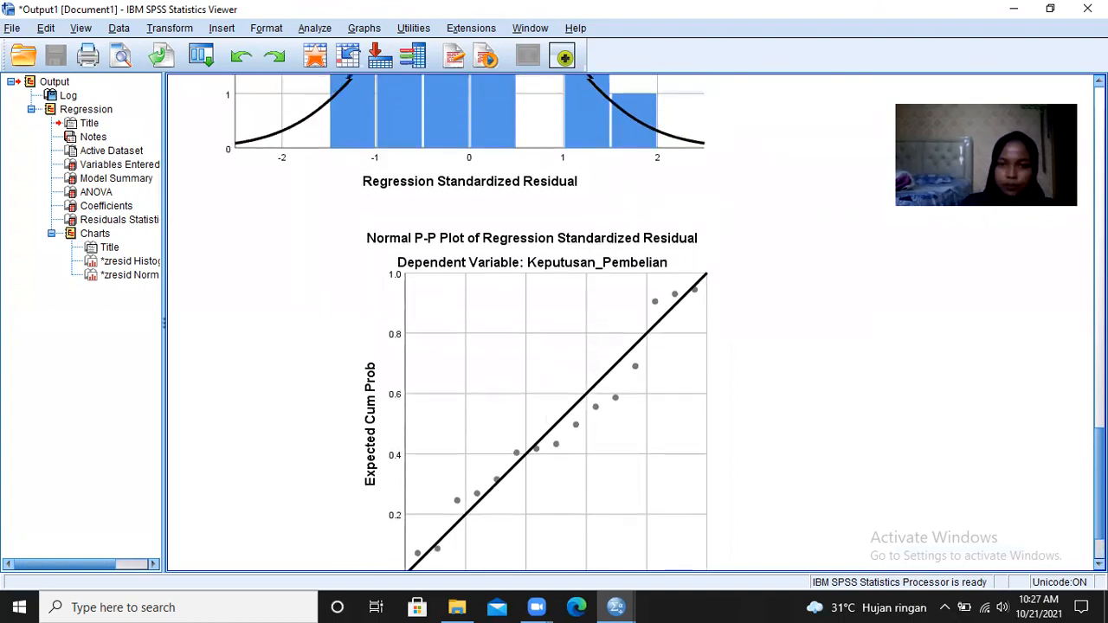
click(1017, 9)
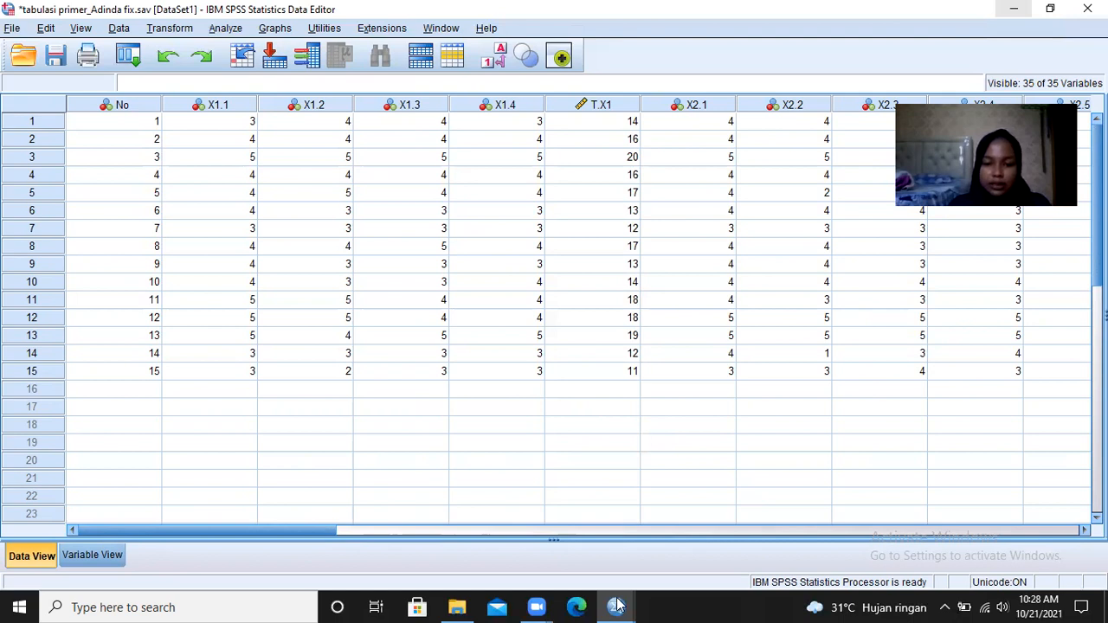
- Reopen the linear regression setup and keep Estimates and Model fit as its requested statistics
mouse_move(616, 606)
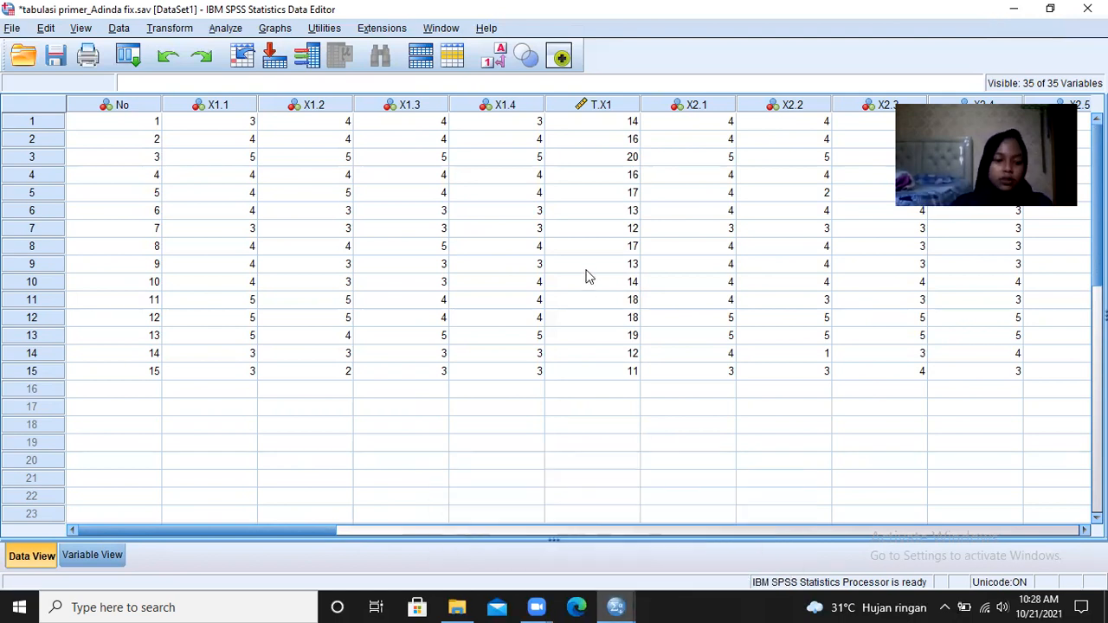
click(227, 29)
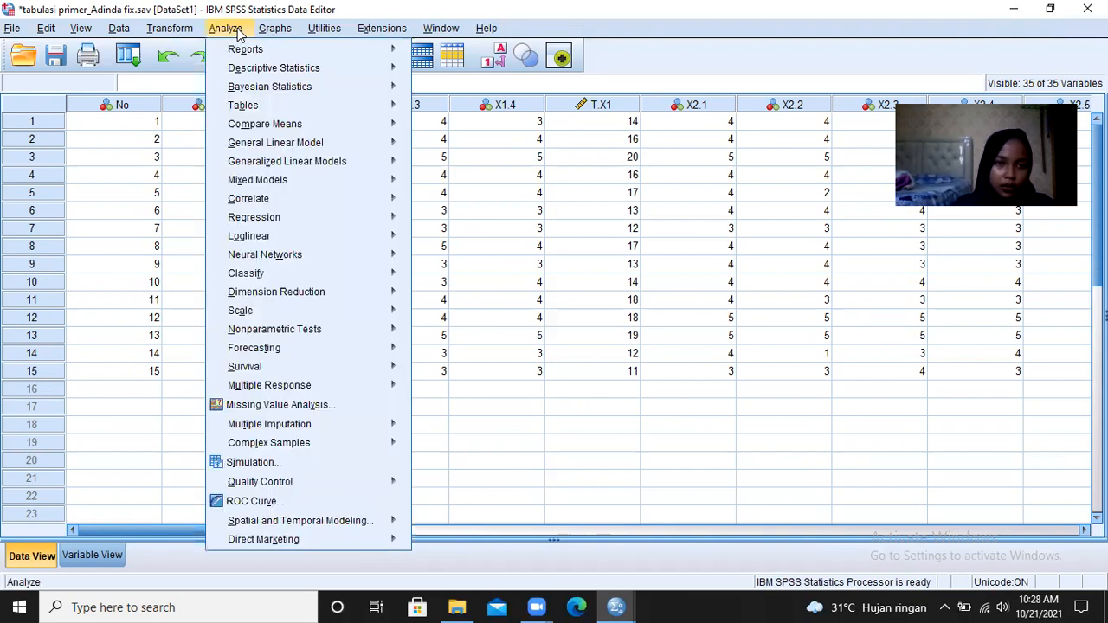
mouse_move(293, 225)
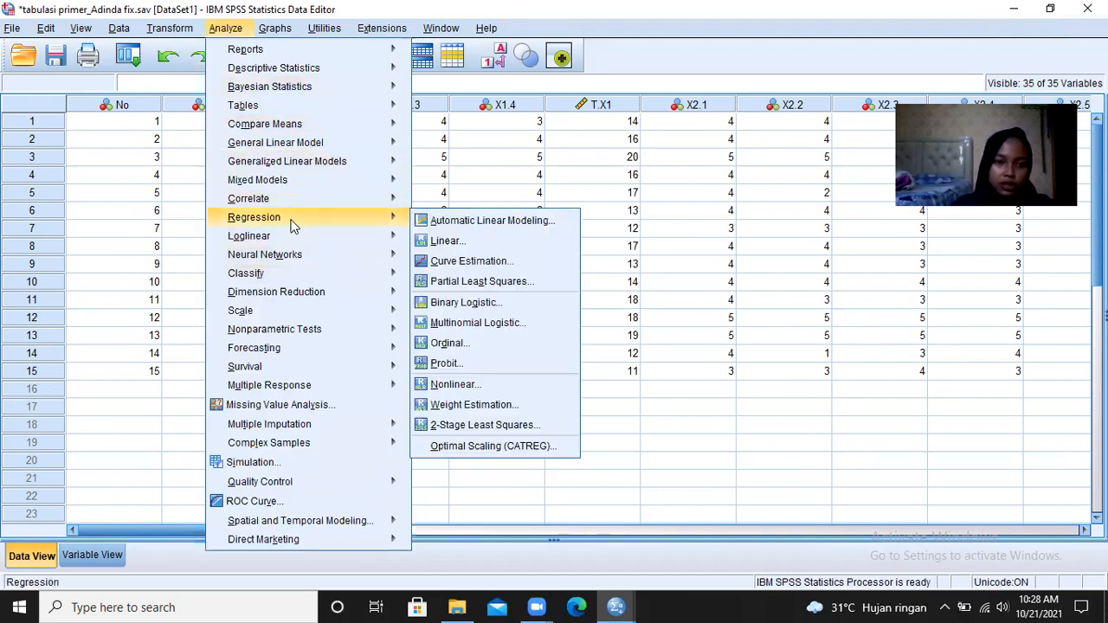
click(437, 241)
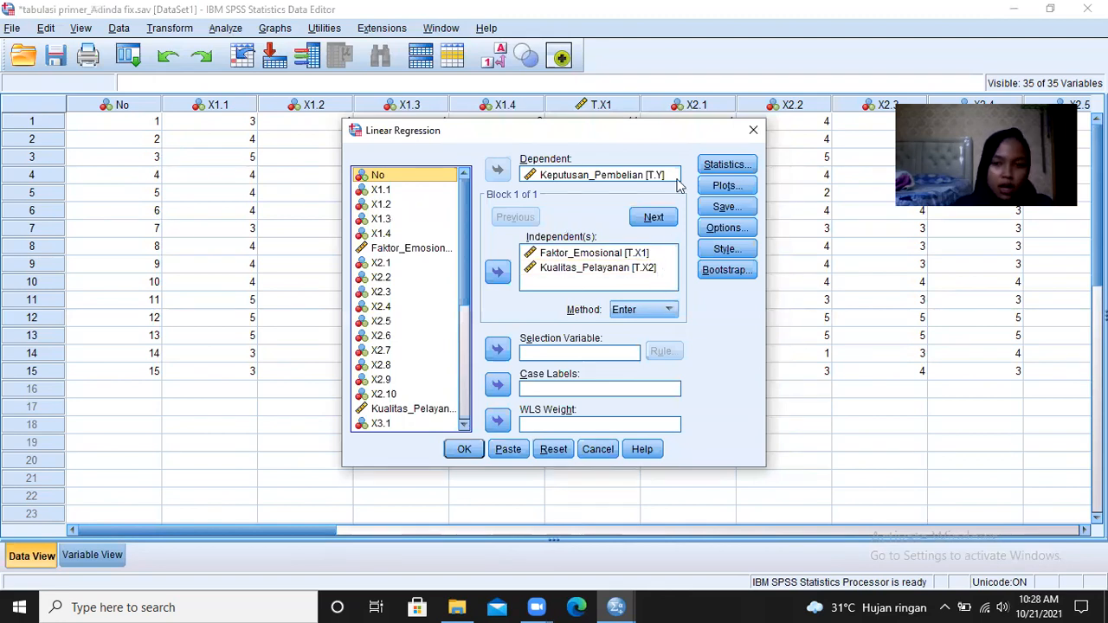
click(727, 165)
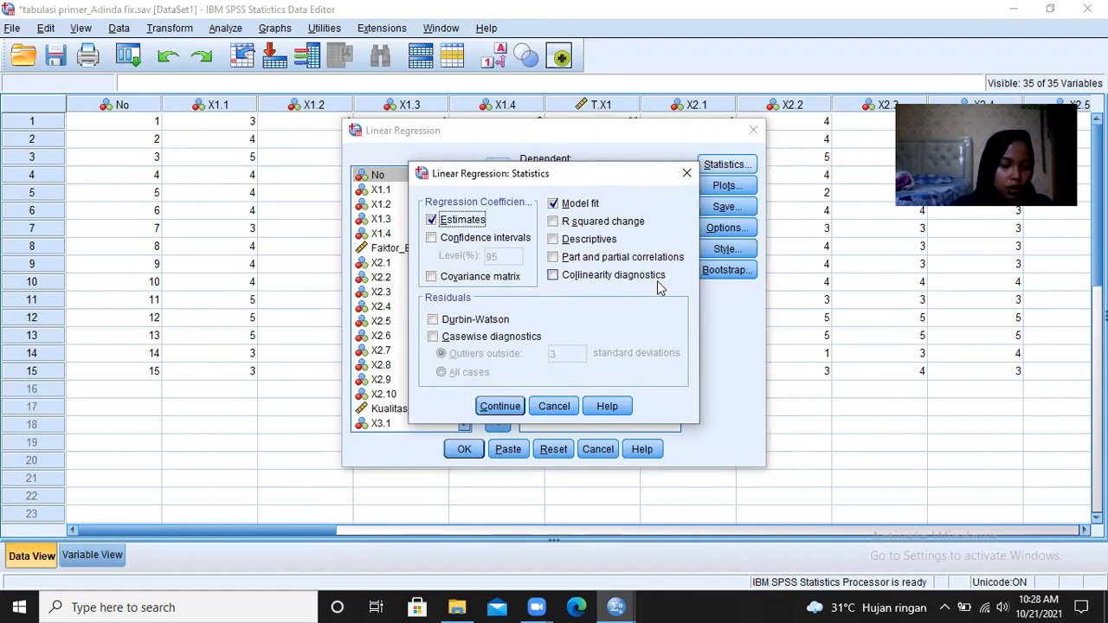
click(499, 407)
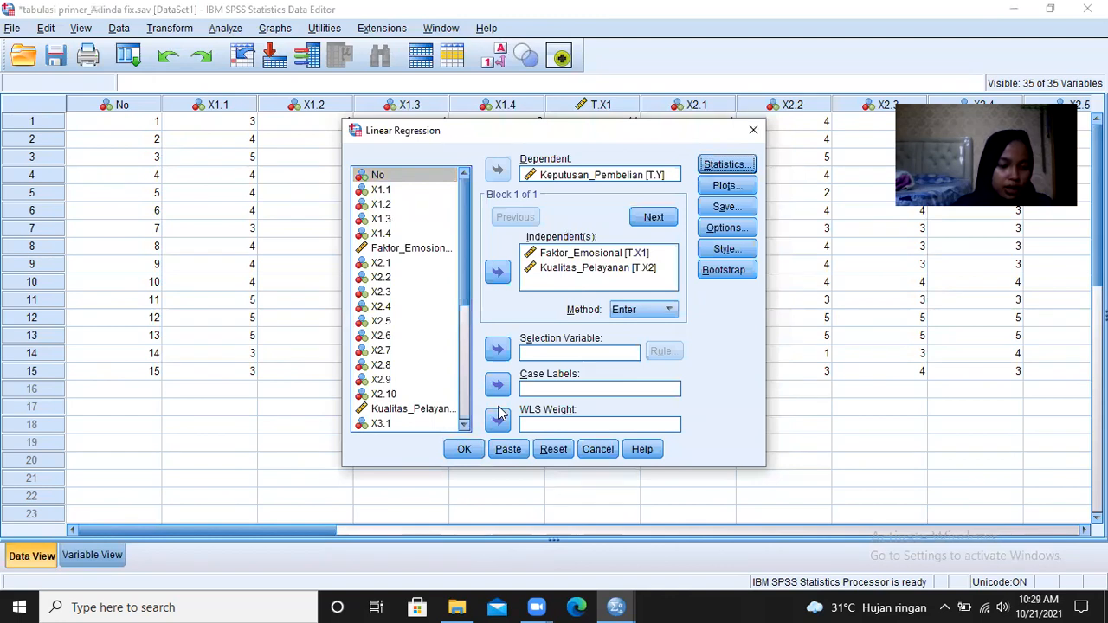
- Define a residual scatterplot for the regression with *SRESID on the Y axis and *ZPRED on the X axis
click(735, 203)
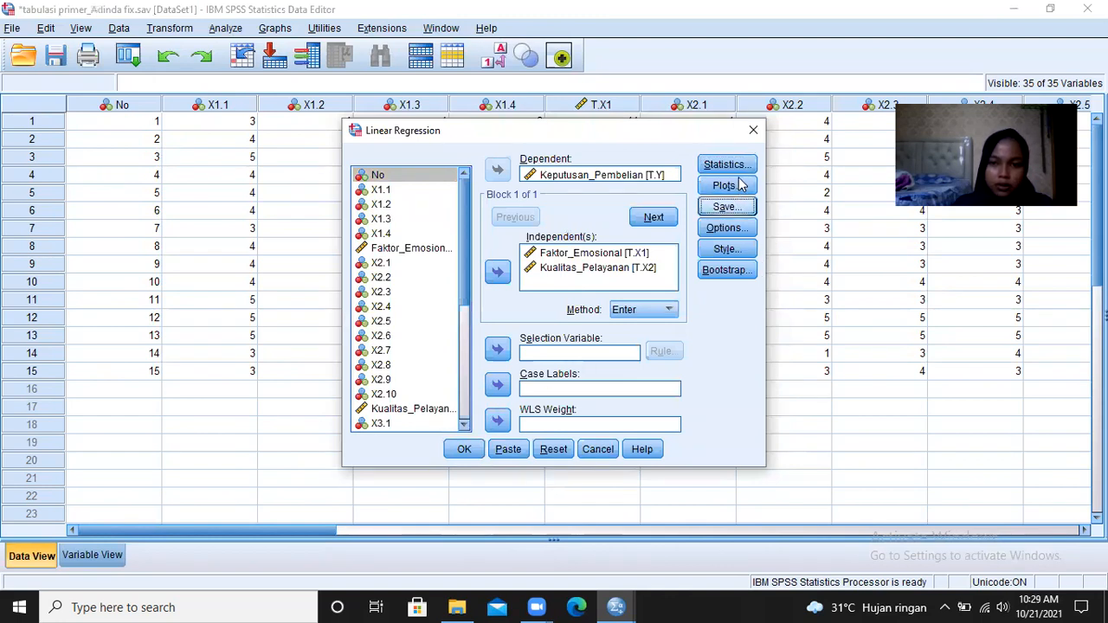
click(738, 188)
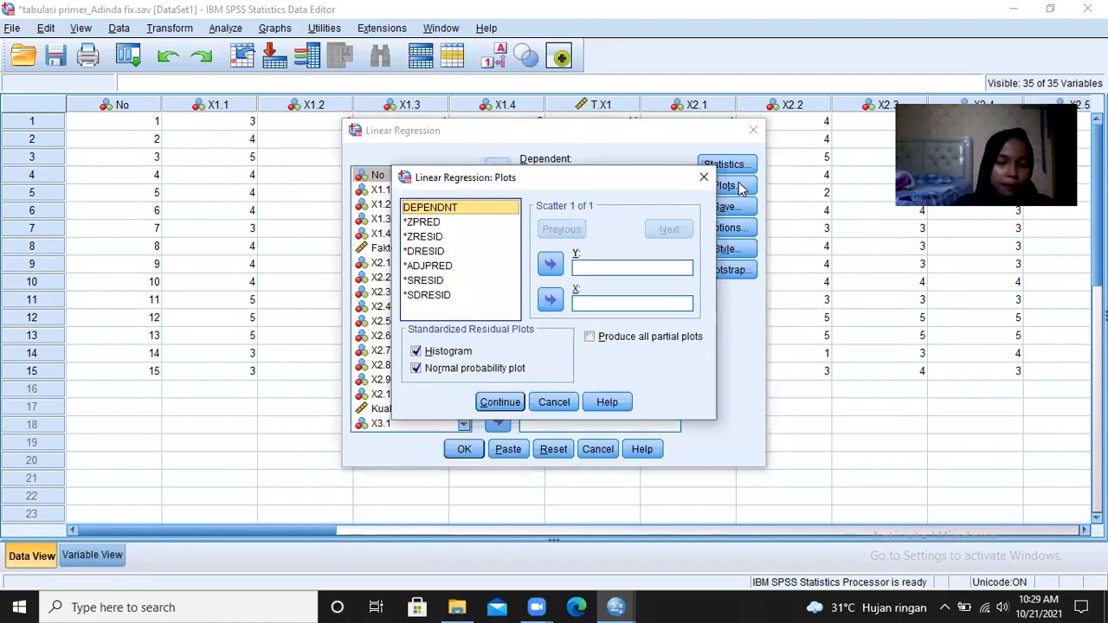
click(436, 284)
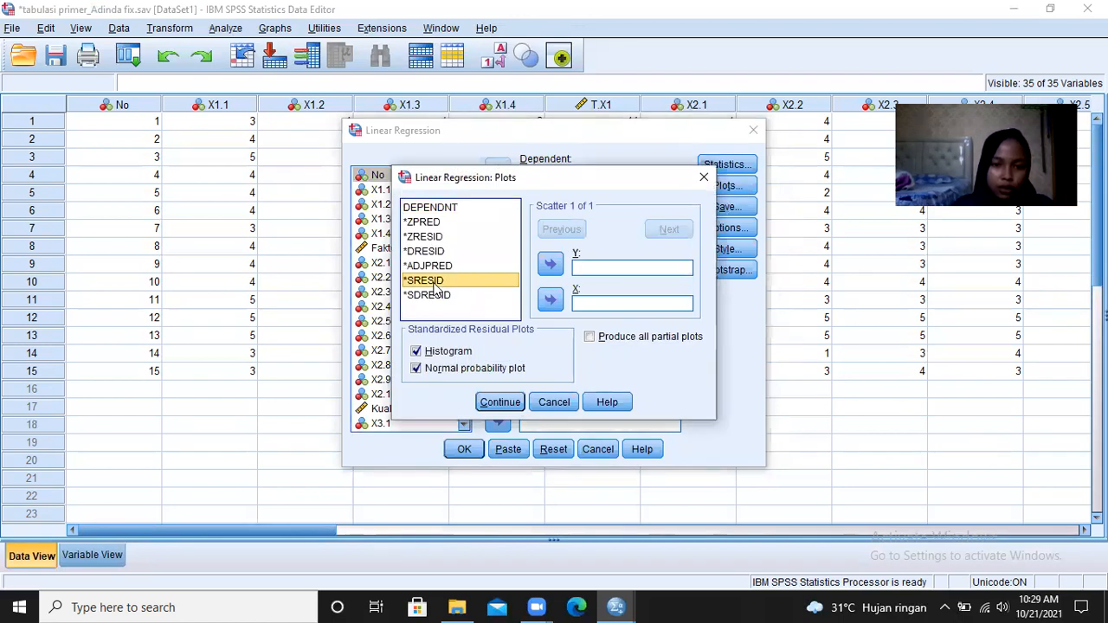
click(551, 267)
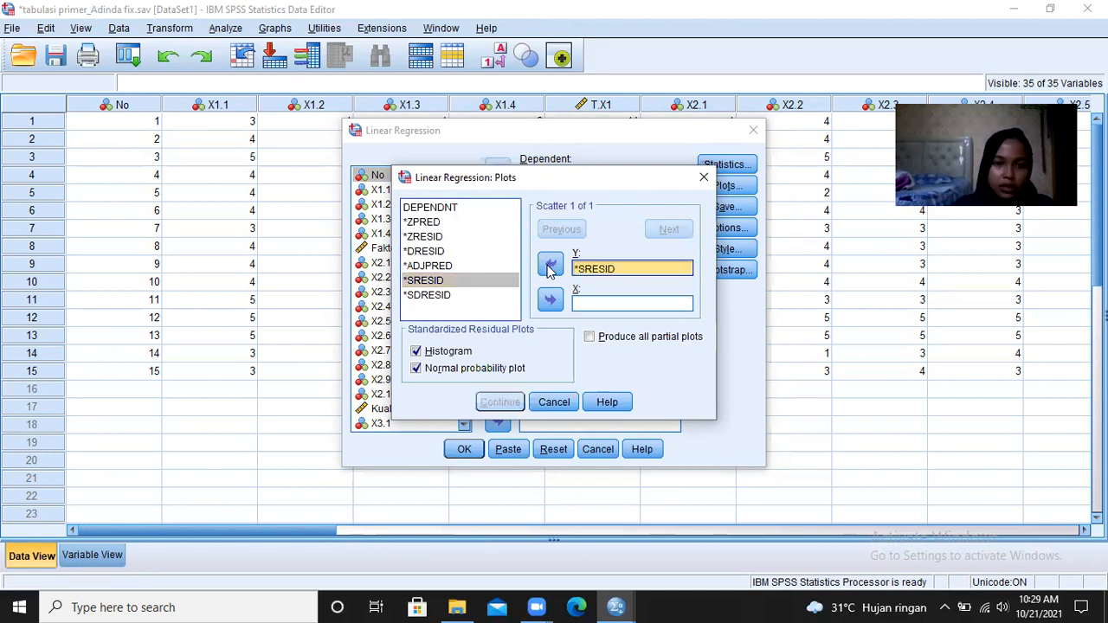
click(424, 223)
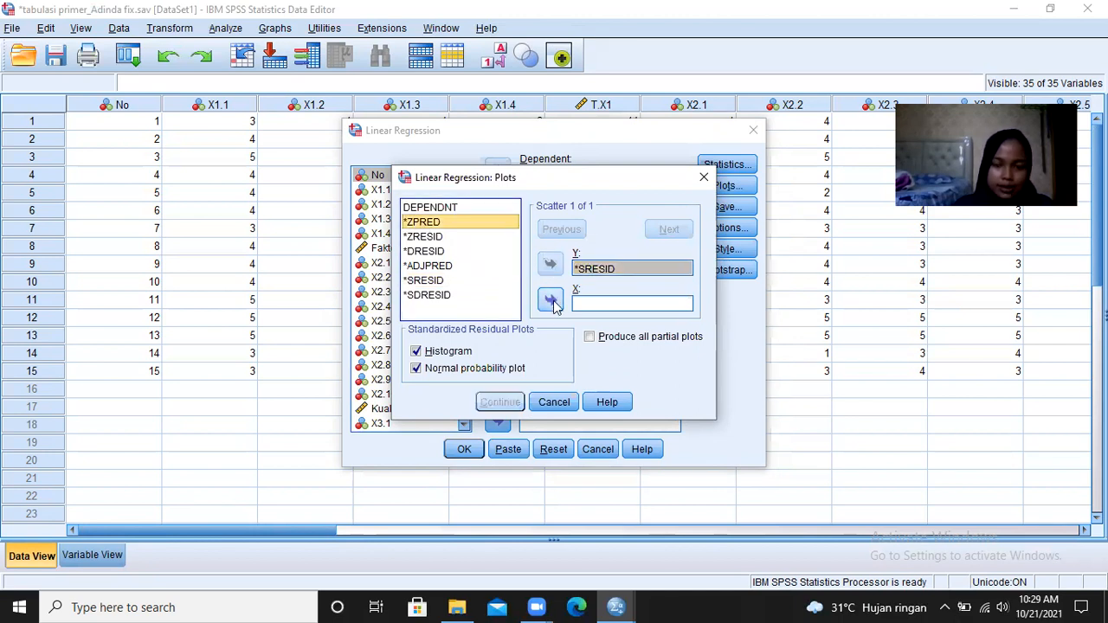
click(551, 301)
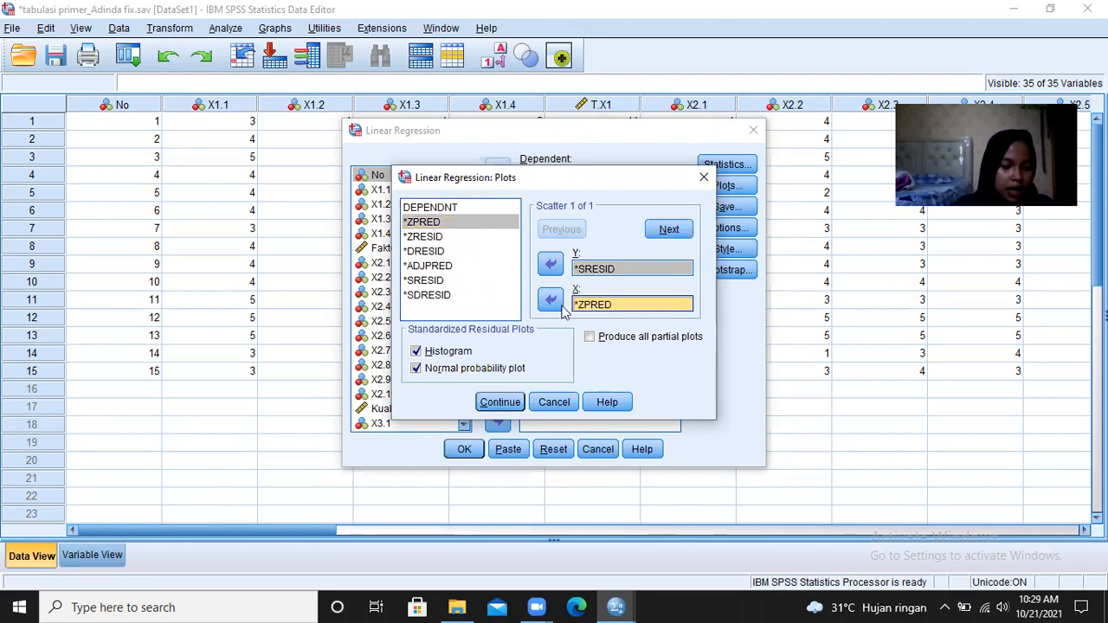
- Exclude the histogram and normal probability plot from the regression plots and run the analysis
click(444, 352)
click(452, 370)
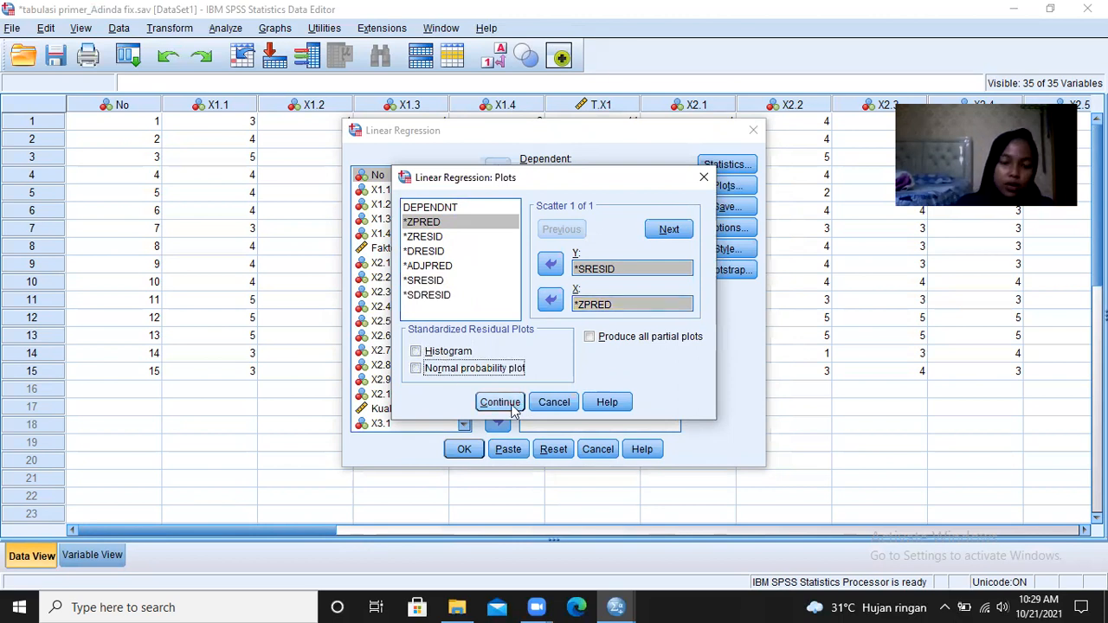
click(511, 405)
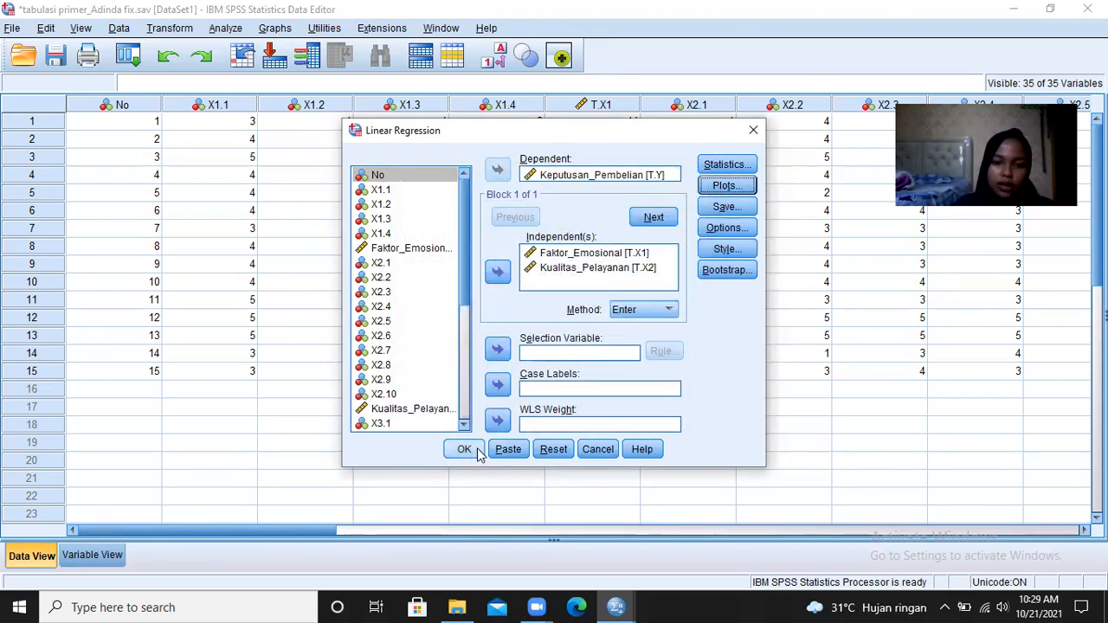
click(468, 451)
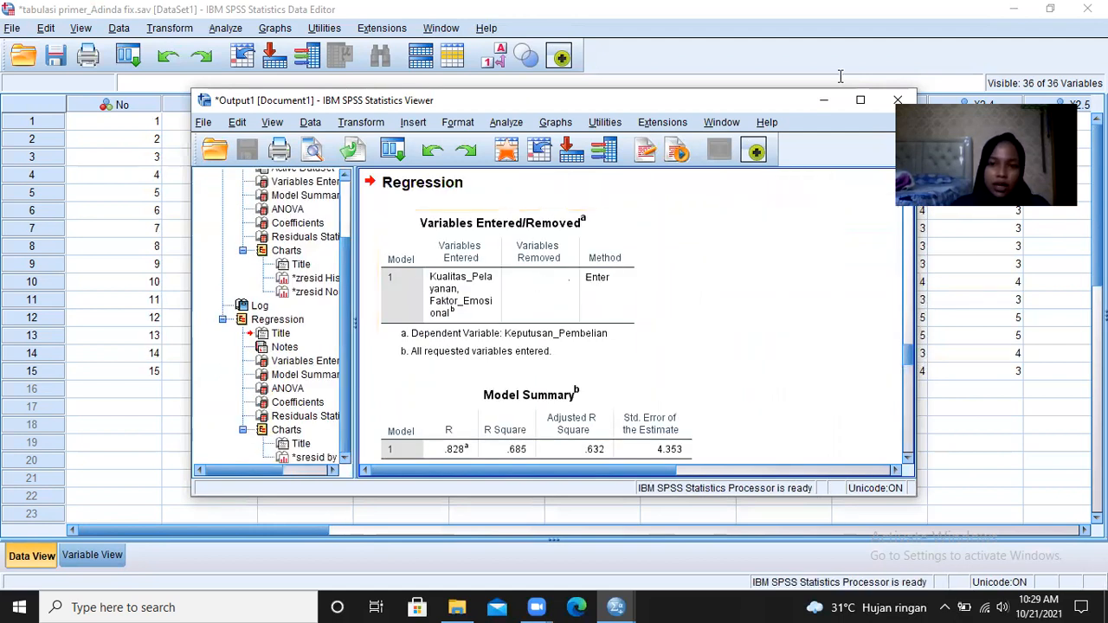
- Examine the new regression syntax, output tables and residual scatterplot at full size, and return to the dataset
click(860, 99)
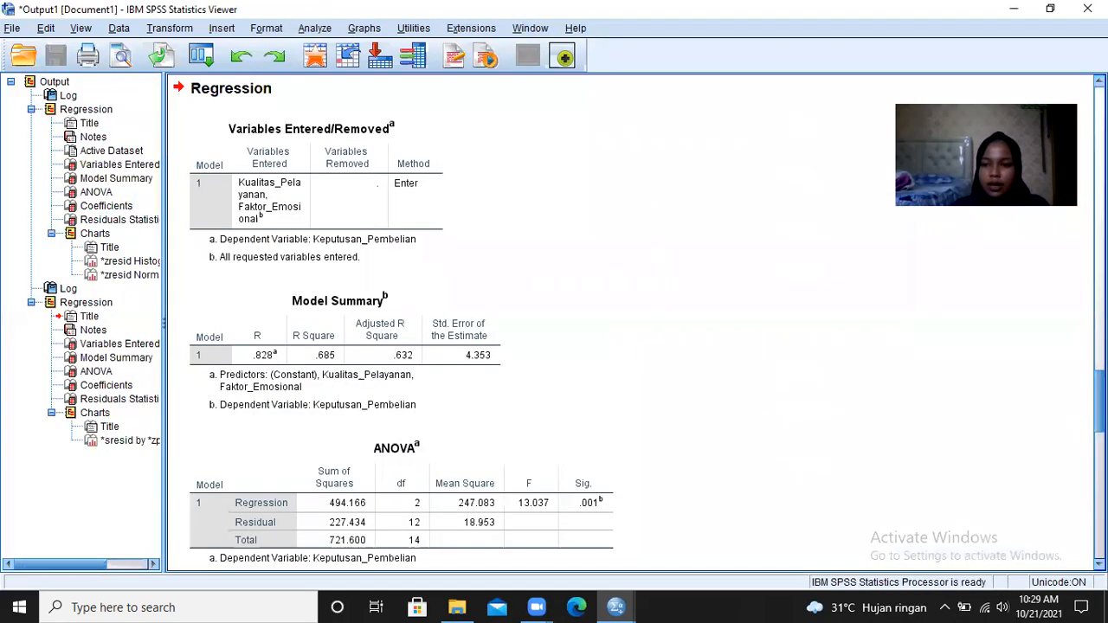
scroll(1098, 381, up, 8)
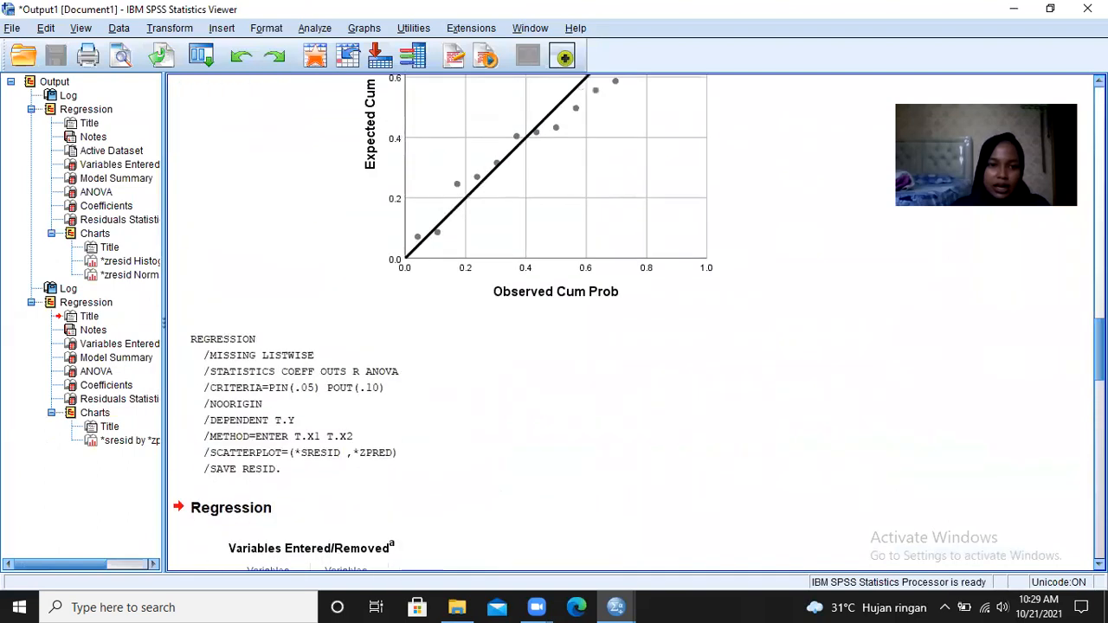
click(498, 145)
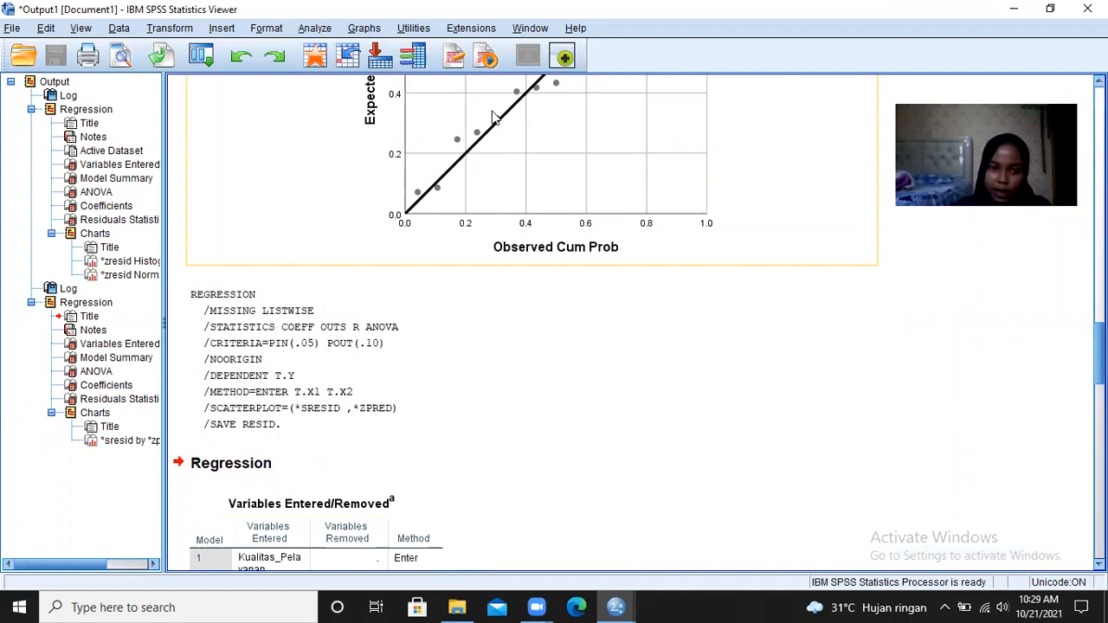
click(195, 301)
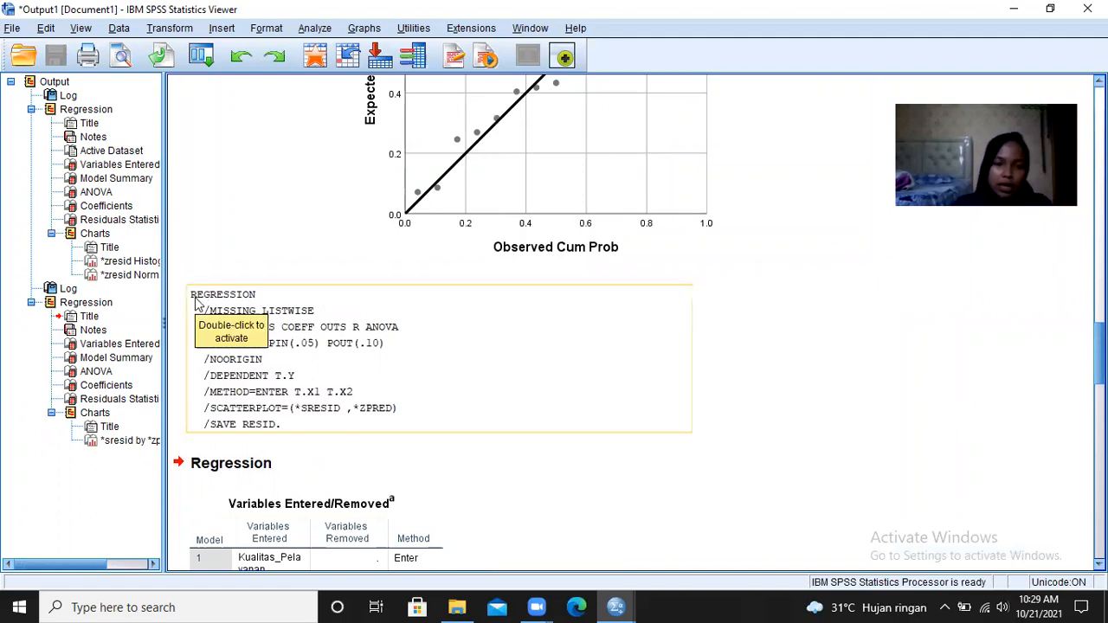
click(298, 469)
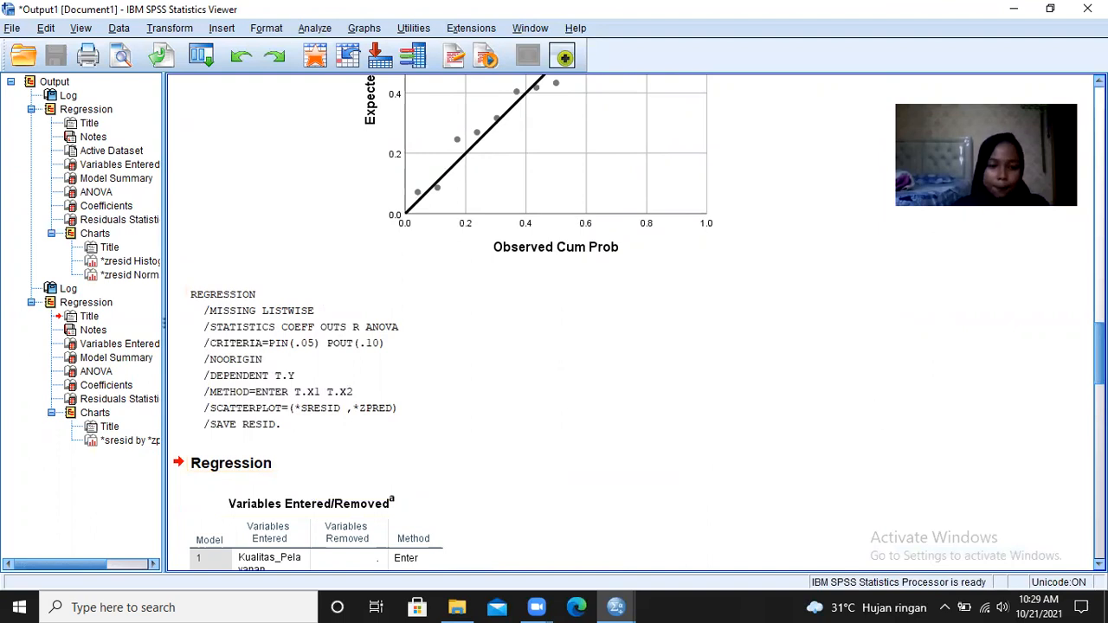
scroll(632, 322, down, 10)
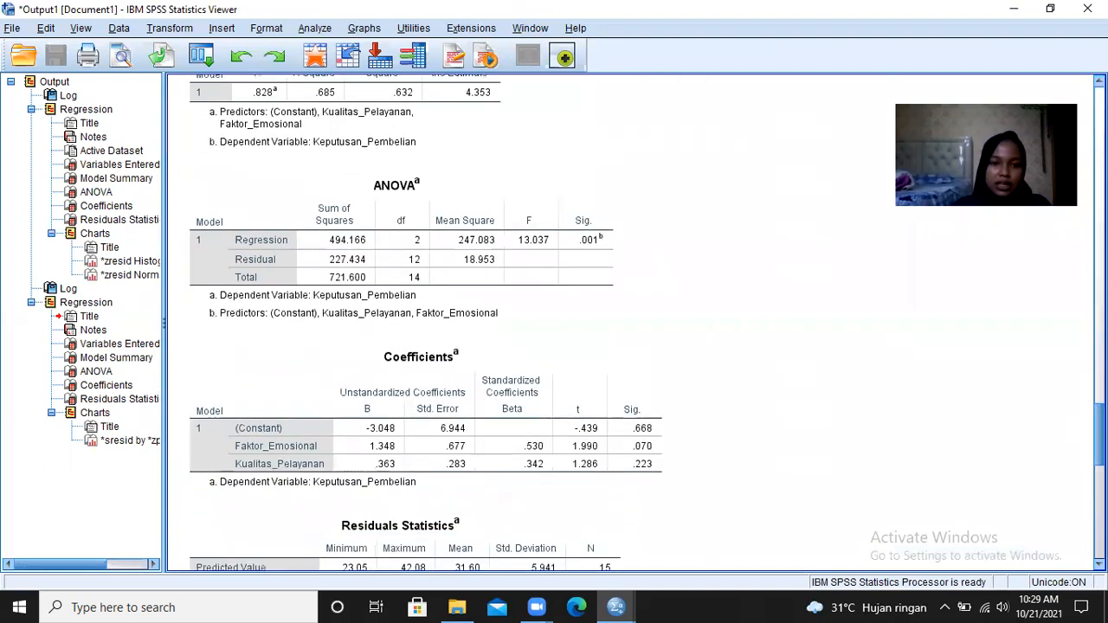
scroll(631, 322, down, 7)
scroll(632, 322, down, 9)
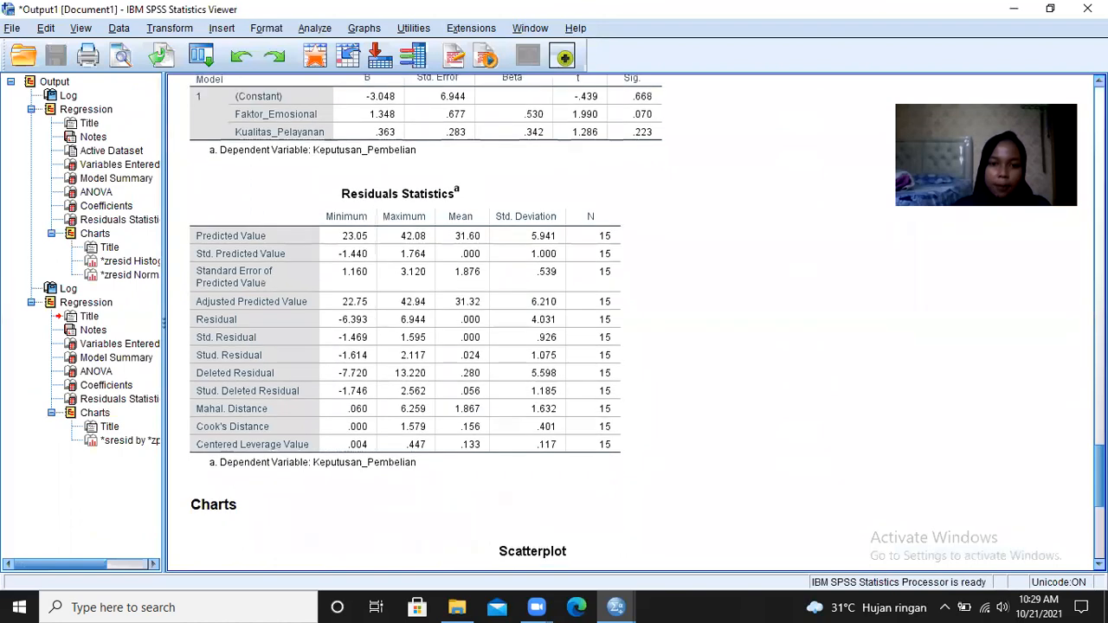
scroll(632, 322, up, 20)
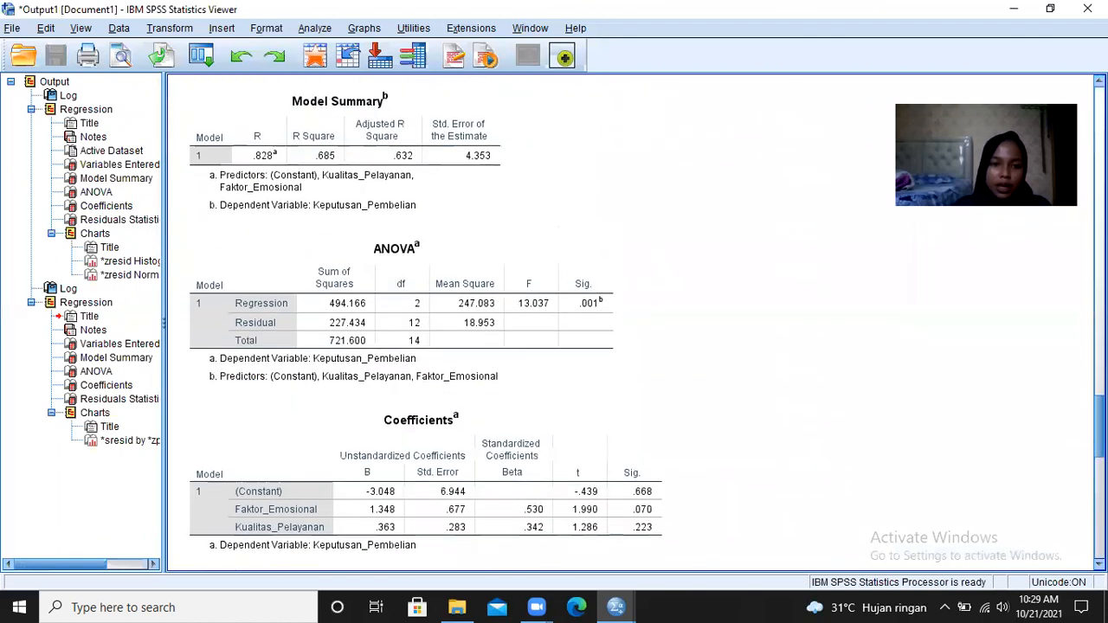
scroll(632, 322, down, 20)
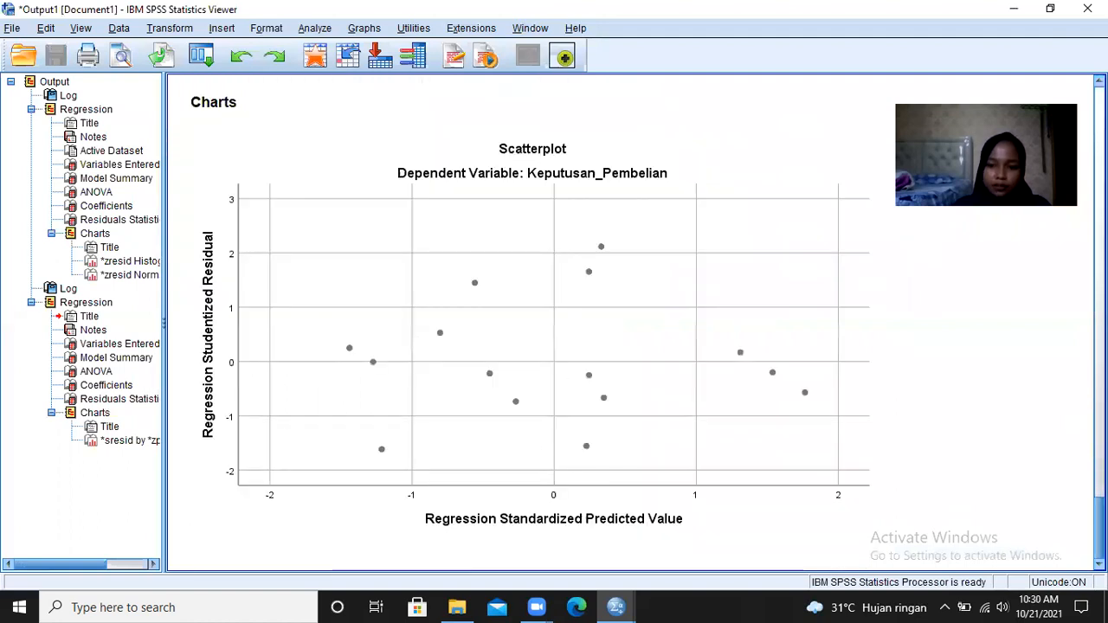
scroll(632, 322, up, 5)
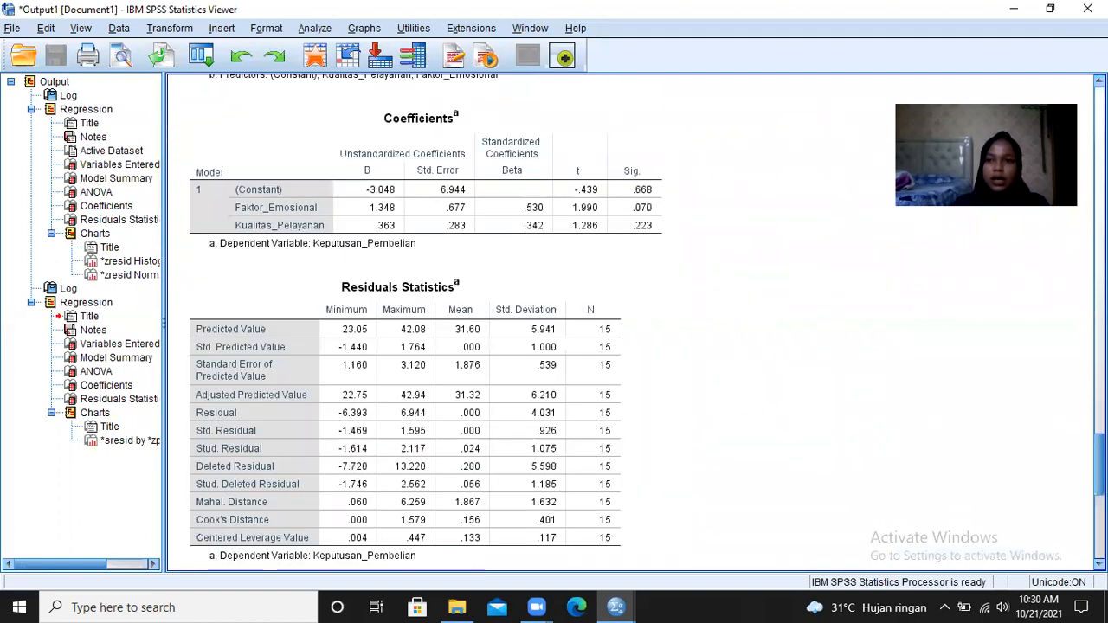
click(1014, 8)
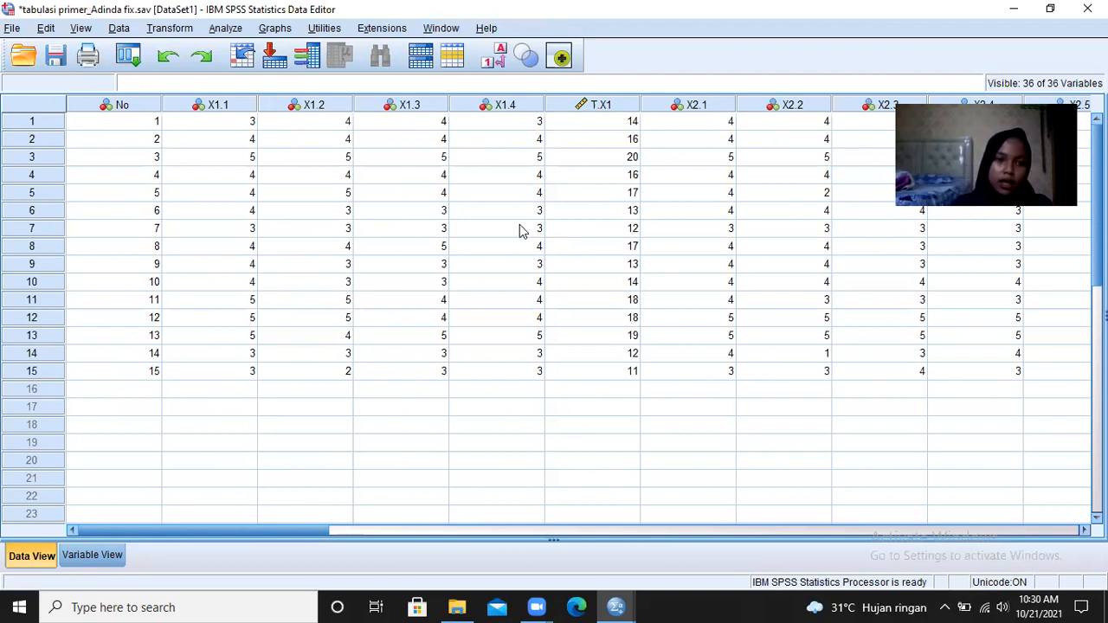
- Add the covariance matrix, collinearity diagnostics, Durbin-Watson and casewise diagnostics for outliers outside 3 standard deviations to the linear regression statistics
click(227, 29)
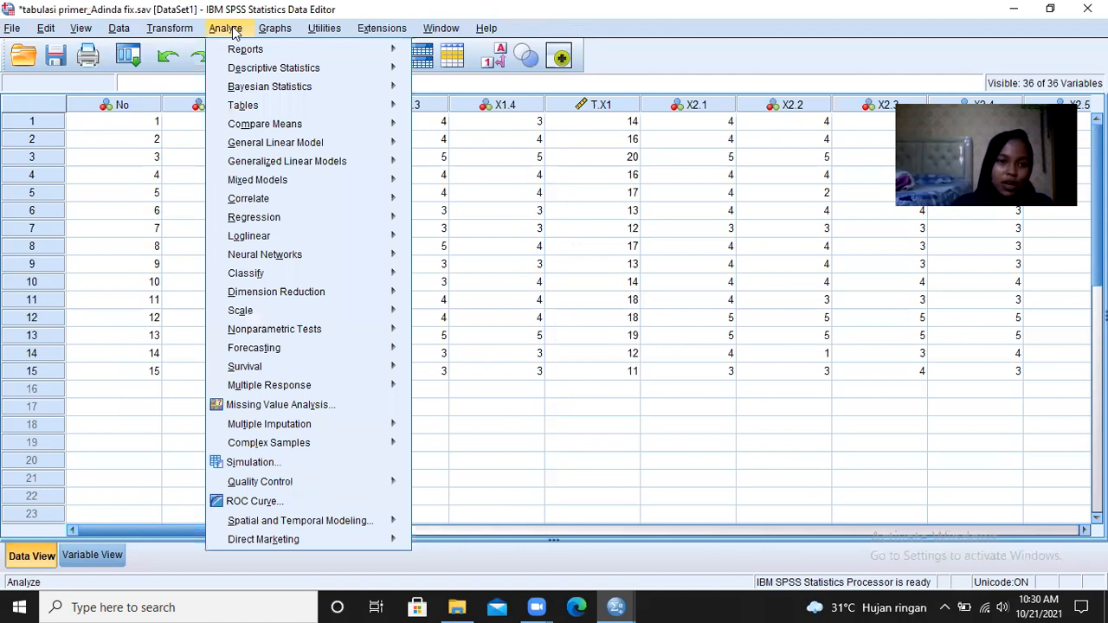
mouse_move(298, 221)
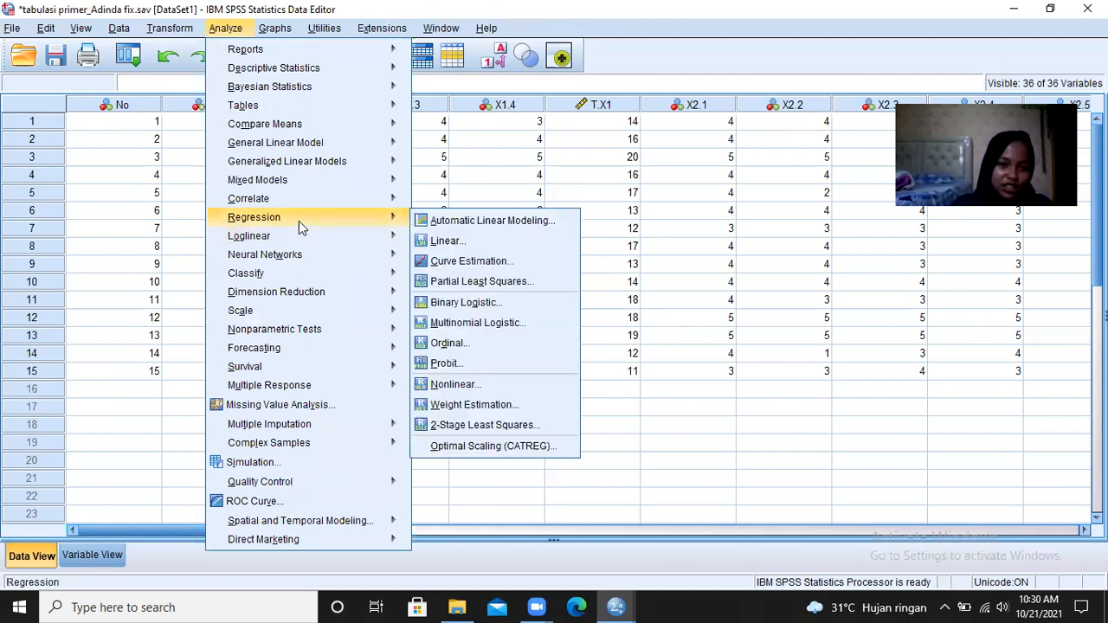
click(438, 243)
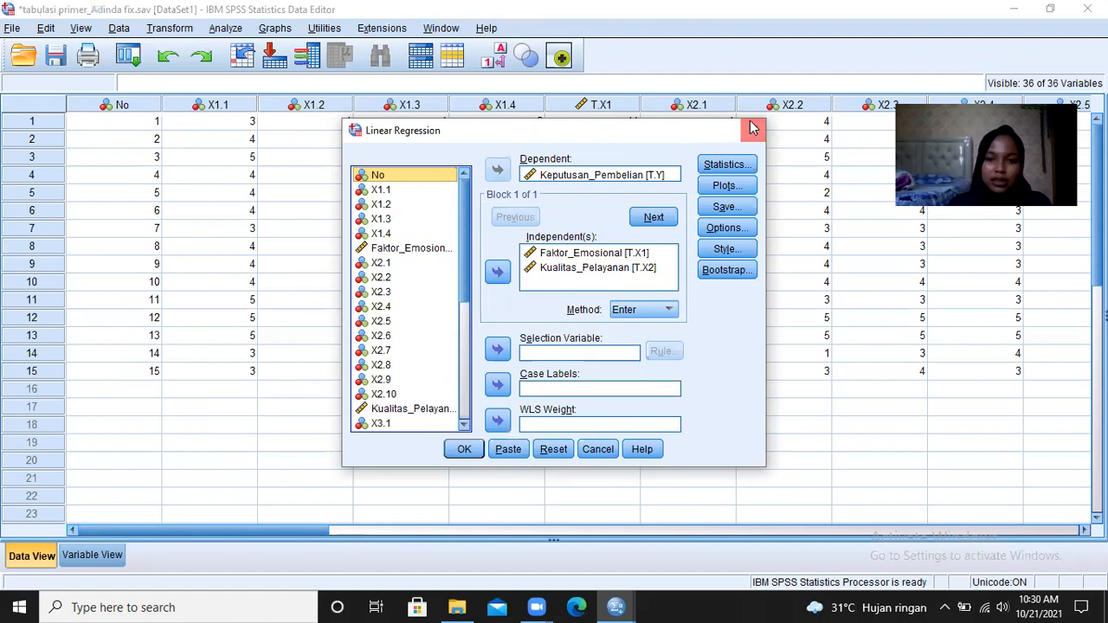
click(727, 165)
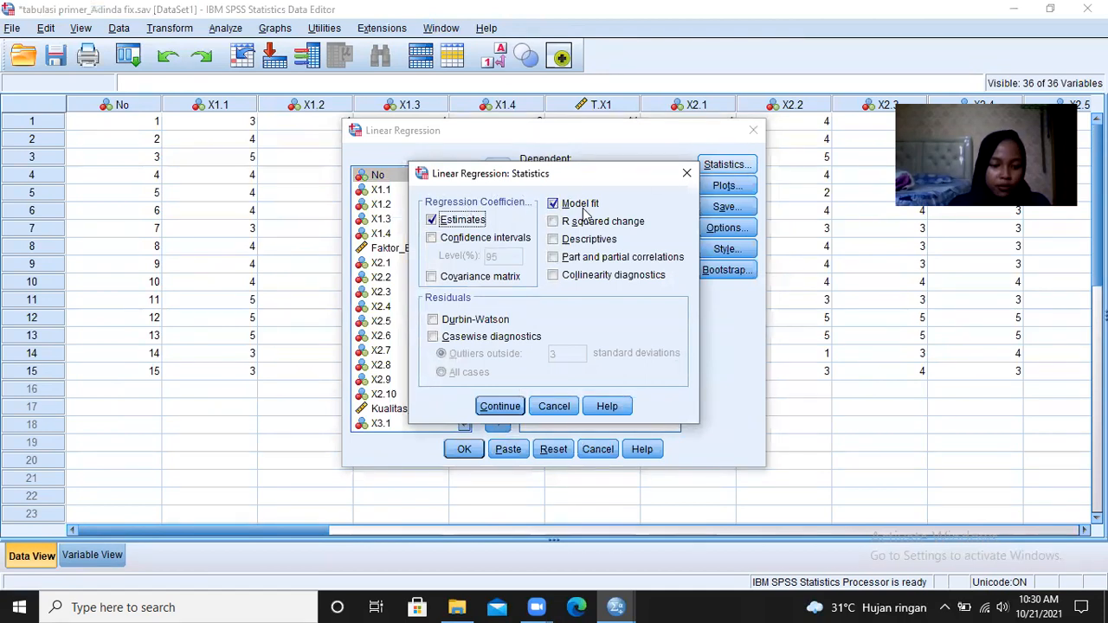
click(492, 283)
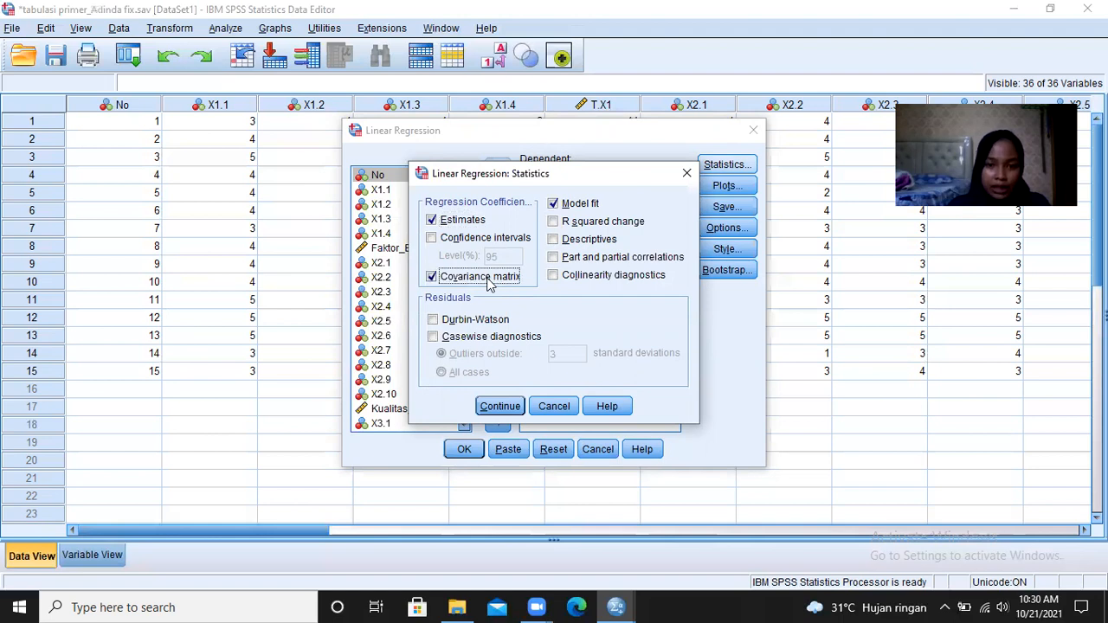
click(558, 283)
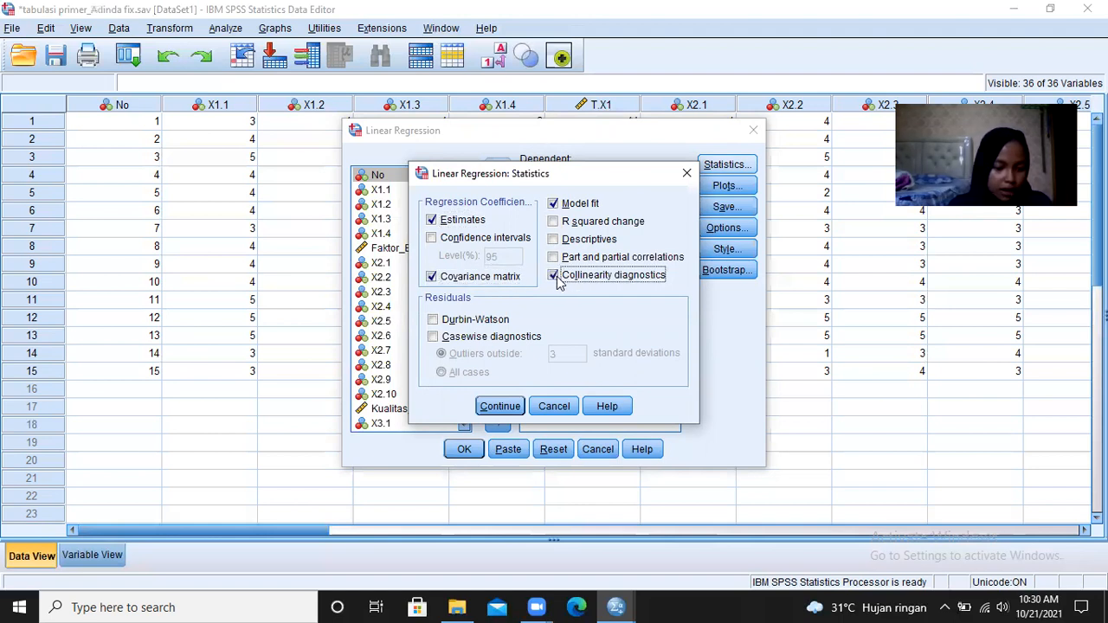
click(459, 322)
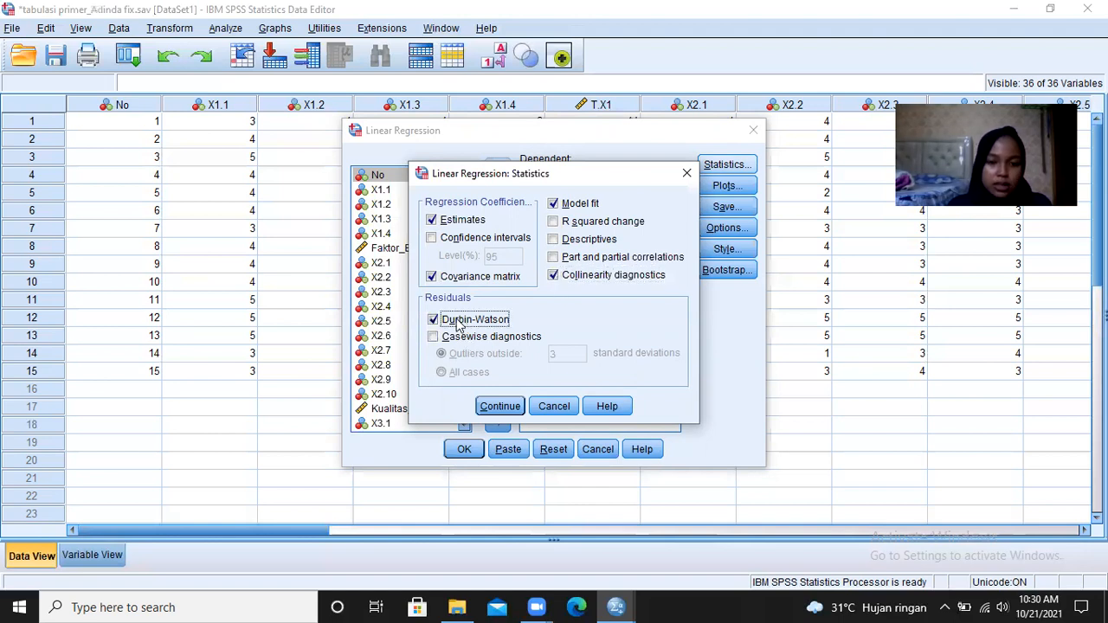
click(463, 342)
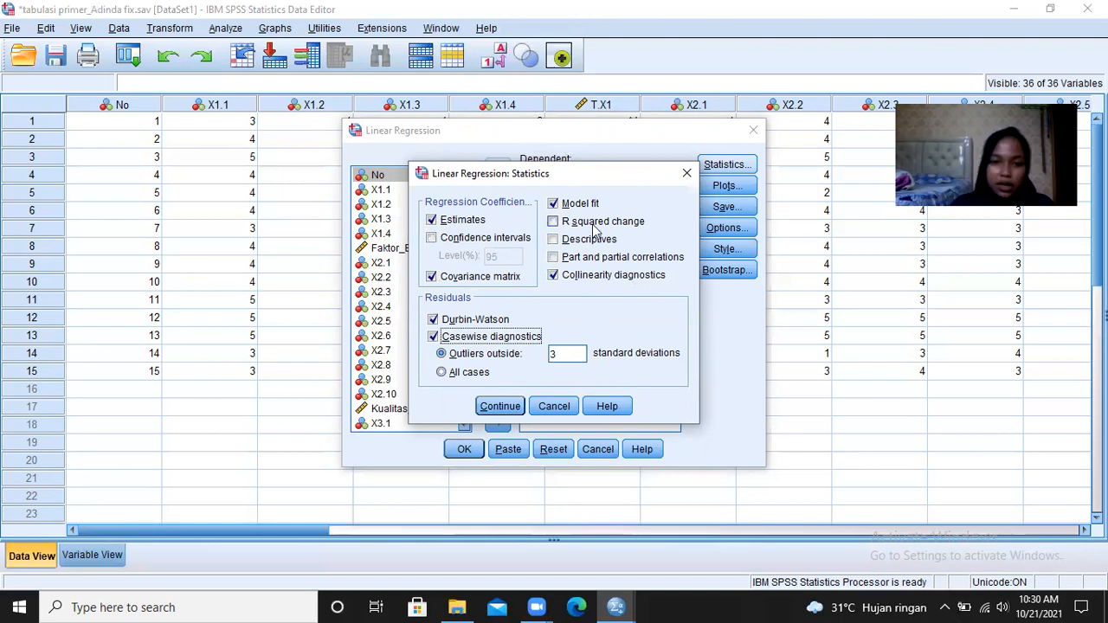
click(499, 410)
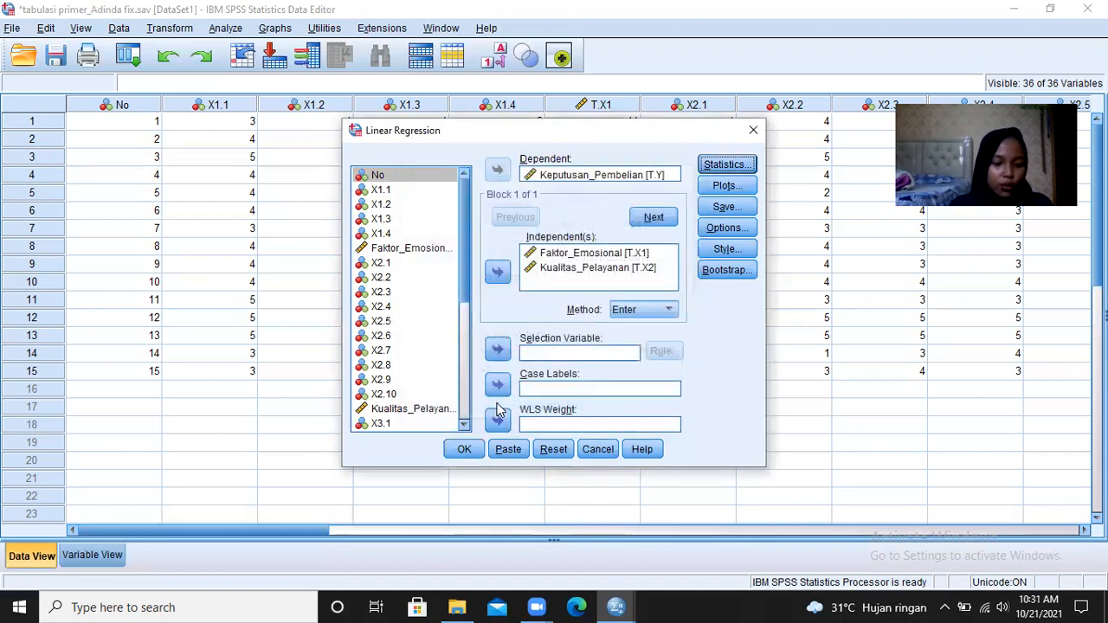
- Replace the regression scatterplot variables with *ZPRED on the Y axis and DEPENDNT on the X axis
click(727, 187)
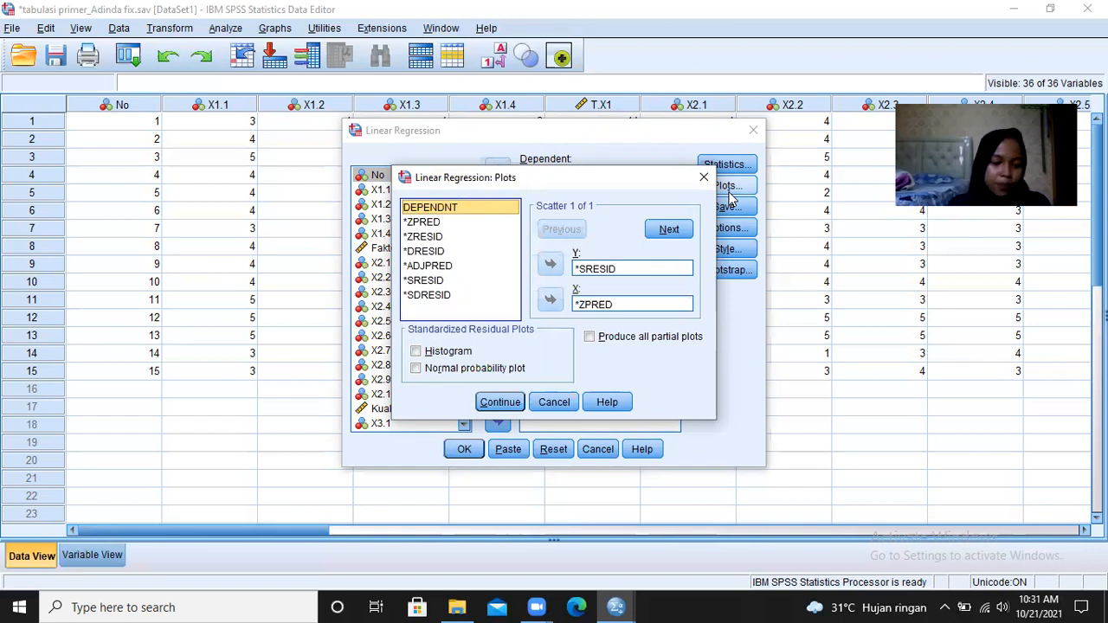
click(606, 269)
click(551, 264)
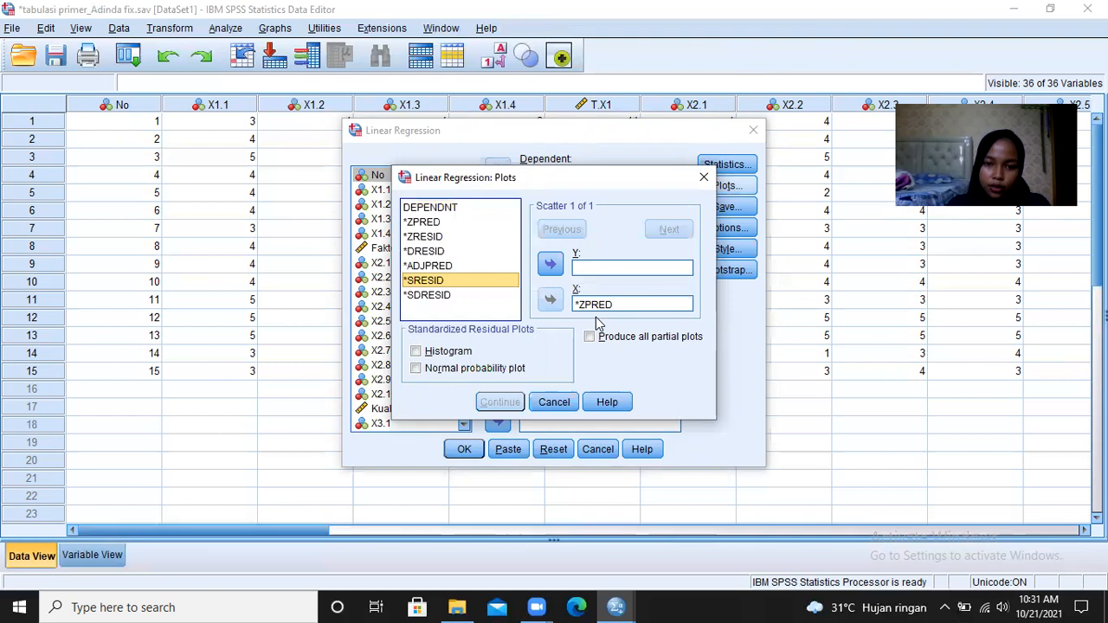
click(598, 305)
click(550, 300)
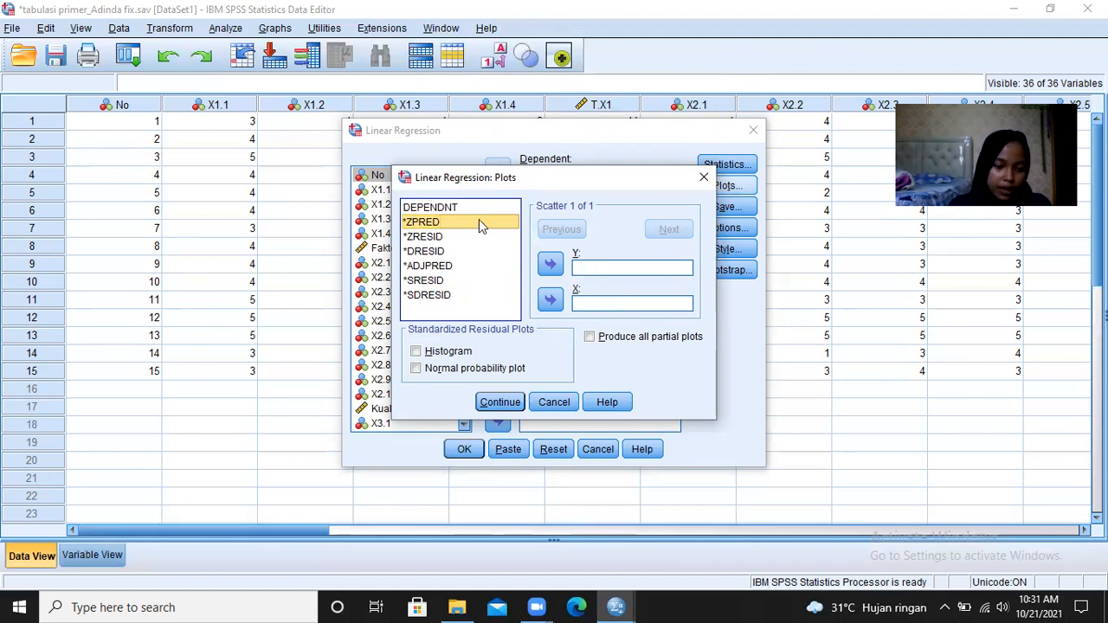
click(552, 266)
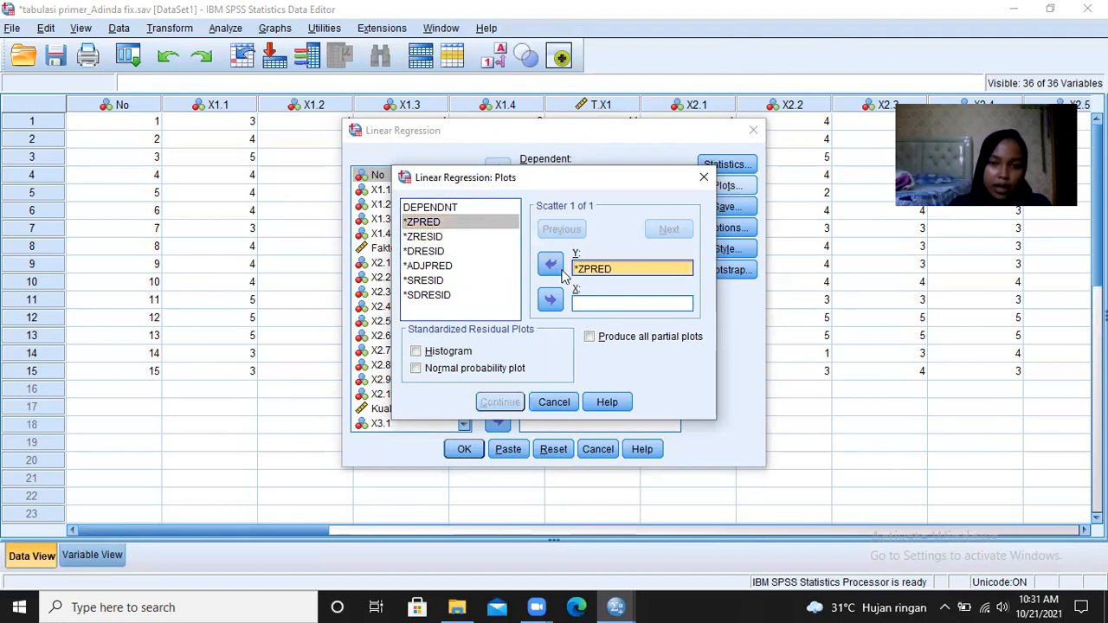
click(476, 206)
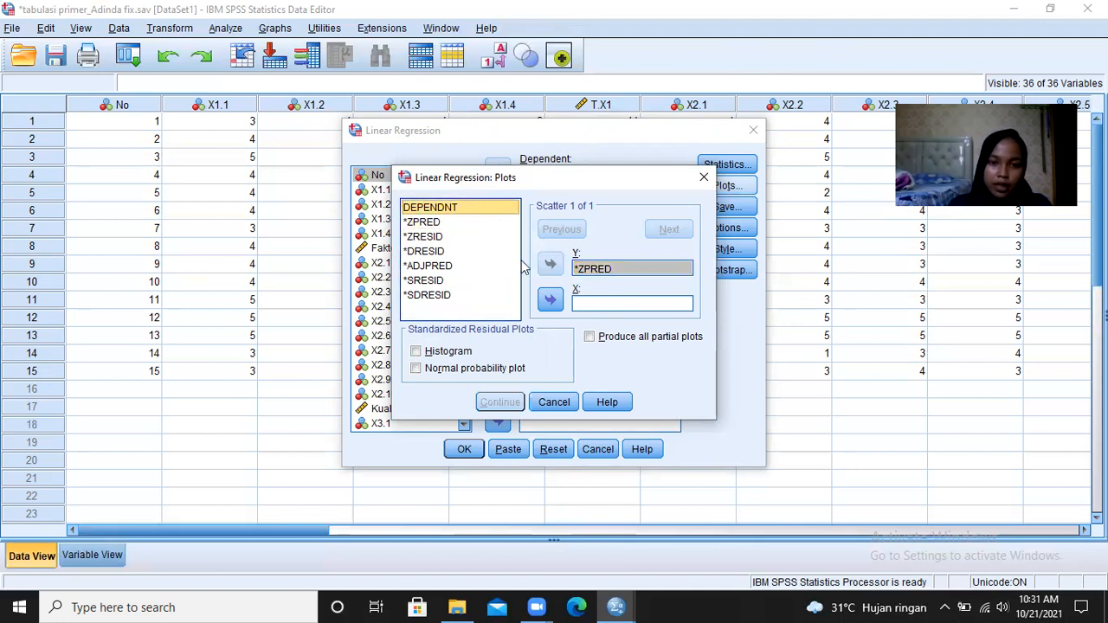
click(550, 301)
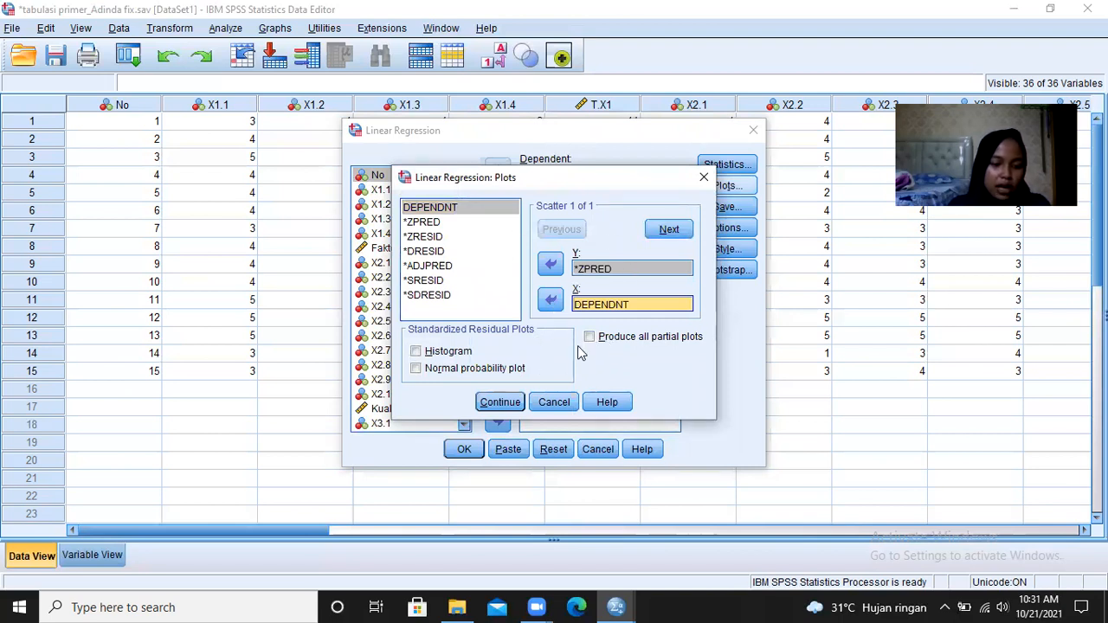
click(499, 402)
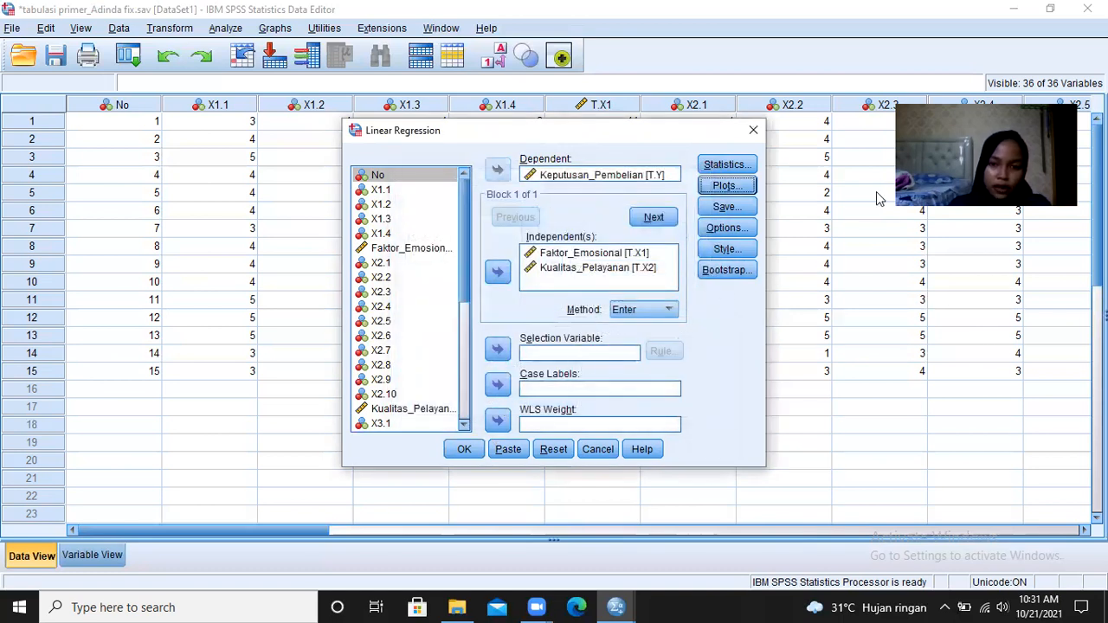
- Keep unstandardized residuals among the saved variables and run the linear regression
click(750, 206)
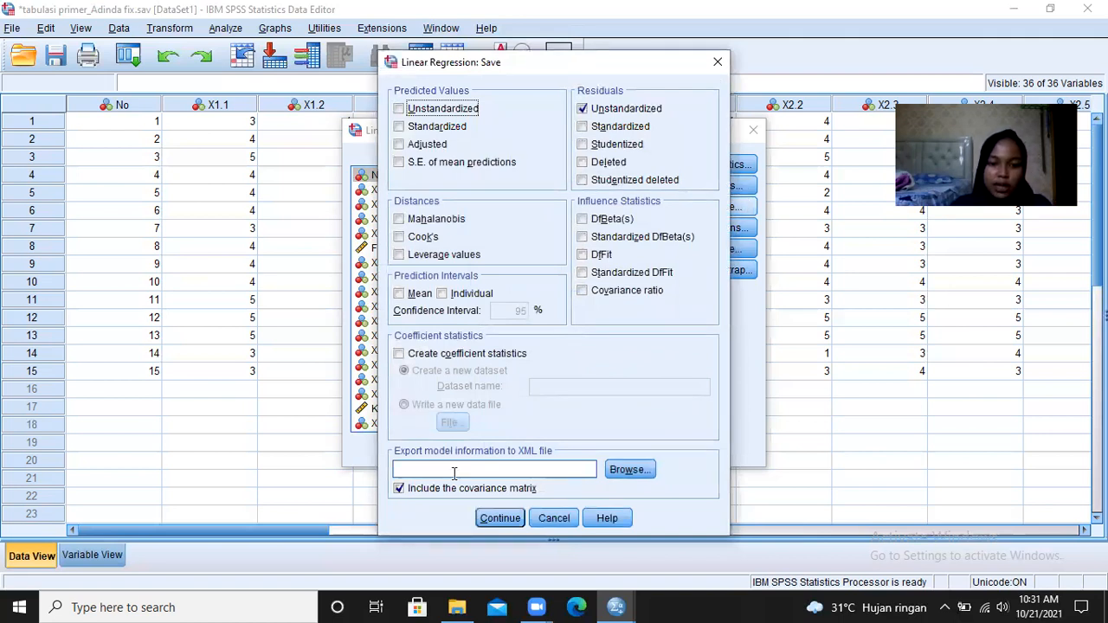
click(500, 519)
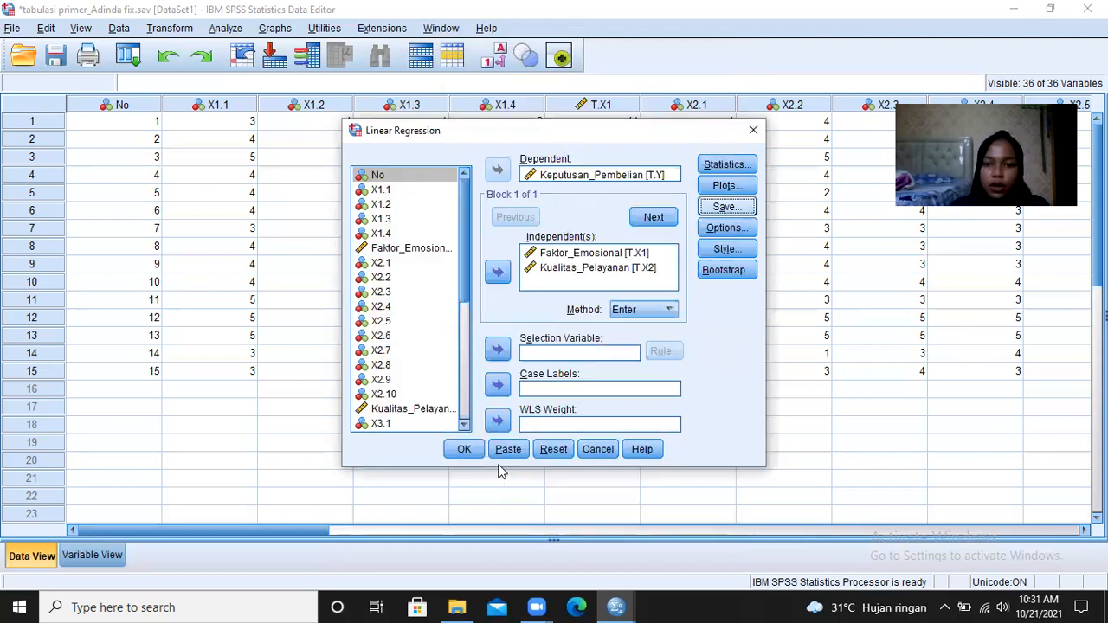
click(468, 452)
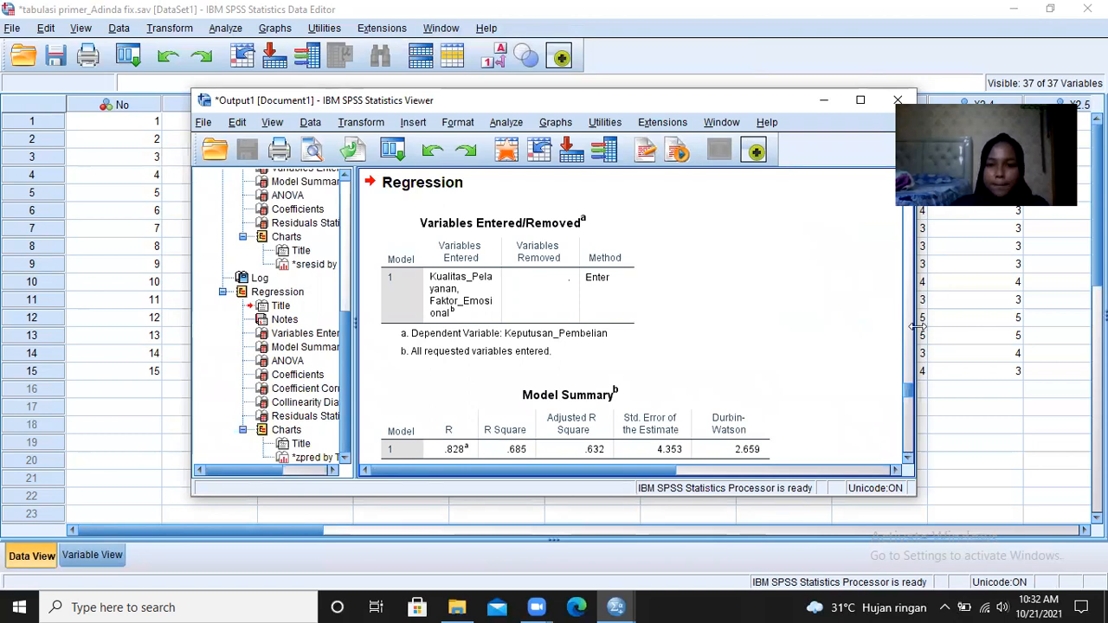
- Review the new regression output tables down to the scatterplot and return to the dataset
scroll(910, 385, down, 3)
scroll(911, 410, down, 10)
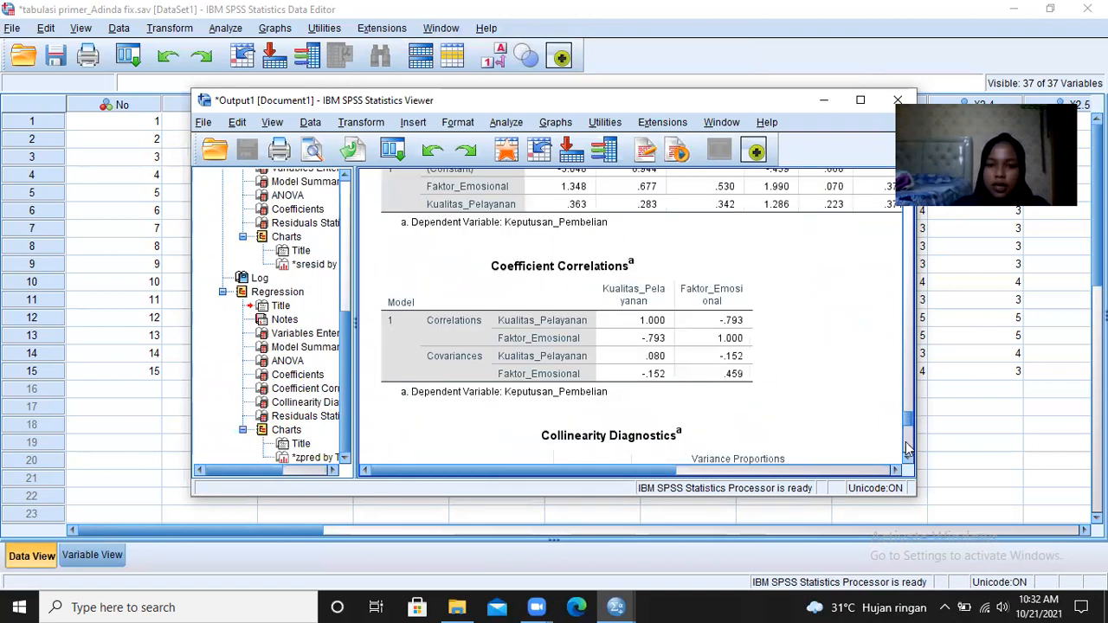
click(824, 107)
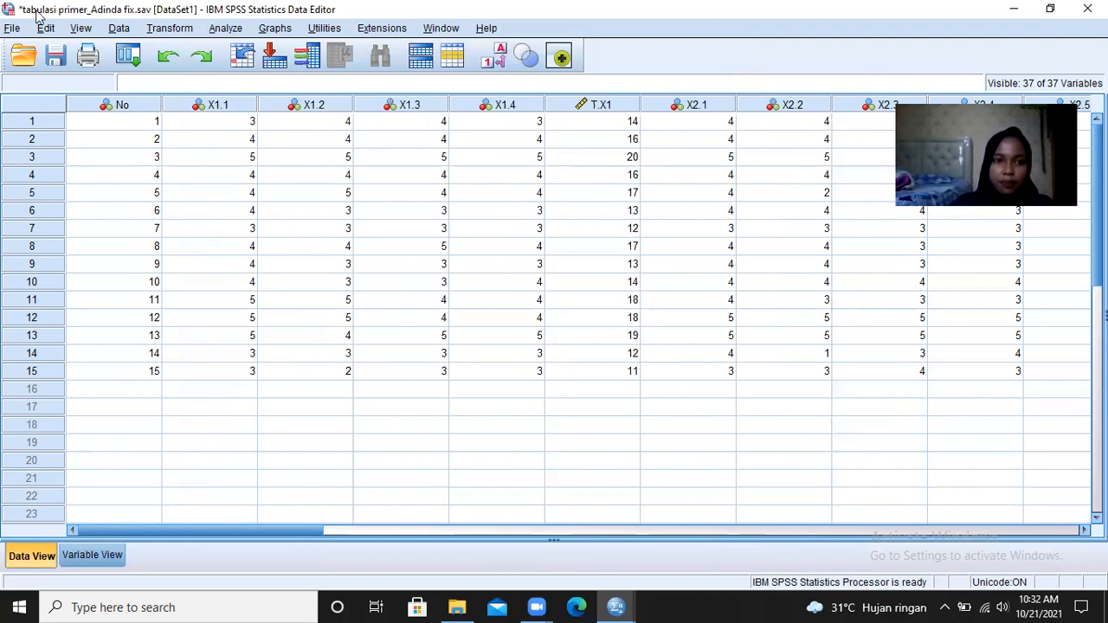
- Exclude estimates, model fit, Durbin-Watson and casewise diagnostics from the linear regression statistics, keeping the covariance matrix and collinearity diagnostics
click(220, 31)
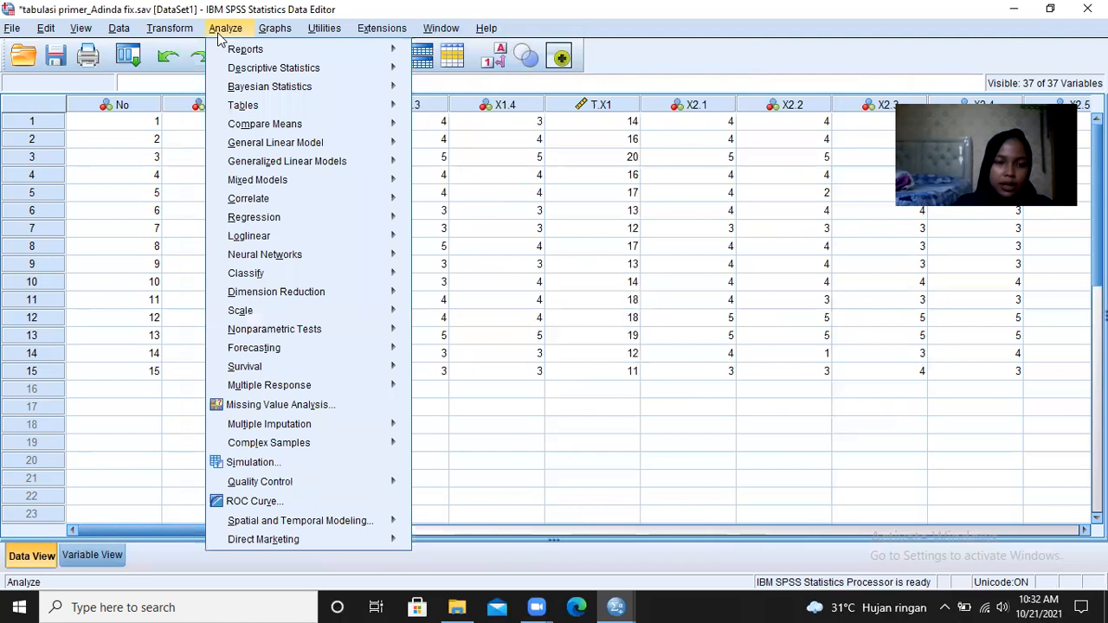
mouse_move(322, 223)
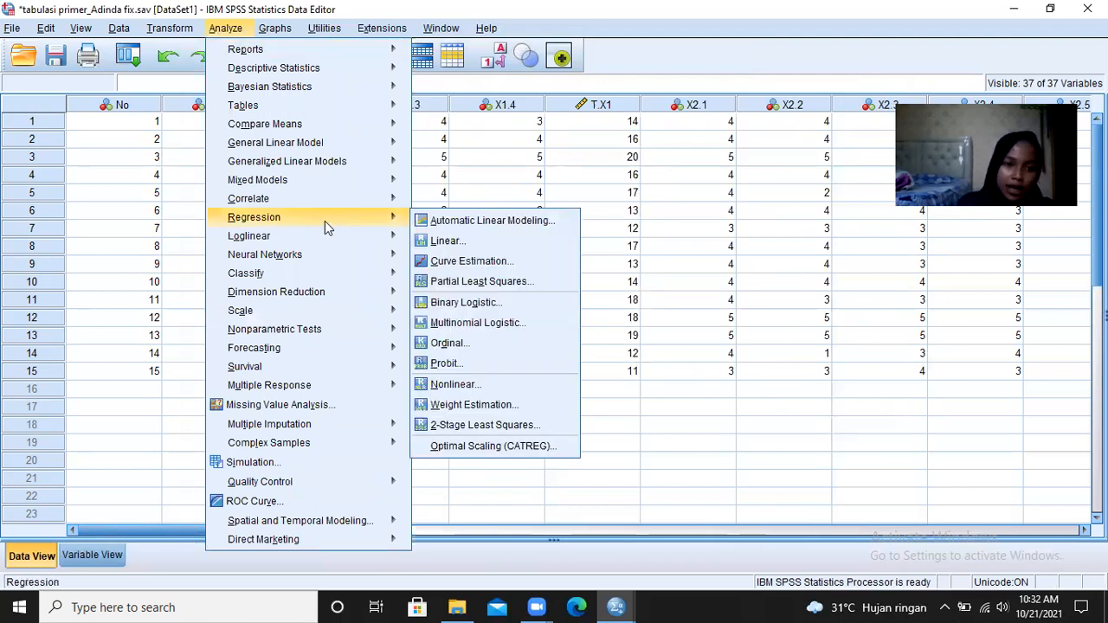
click(449, 242)
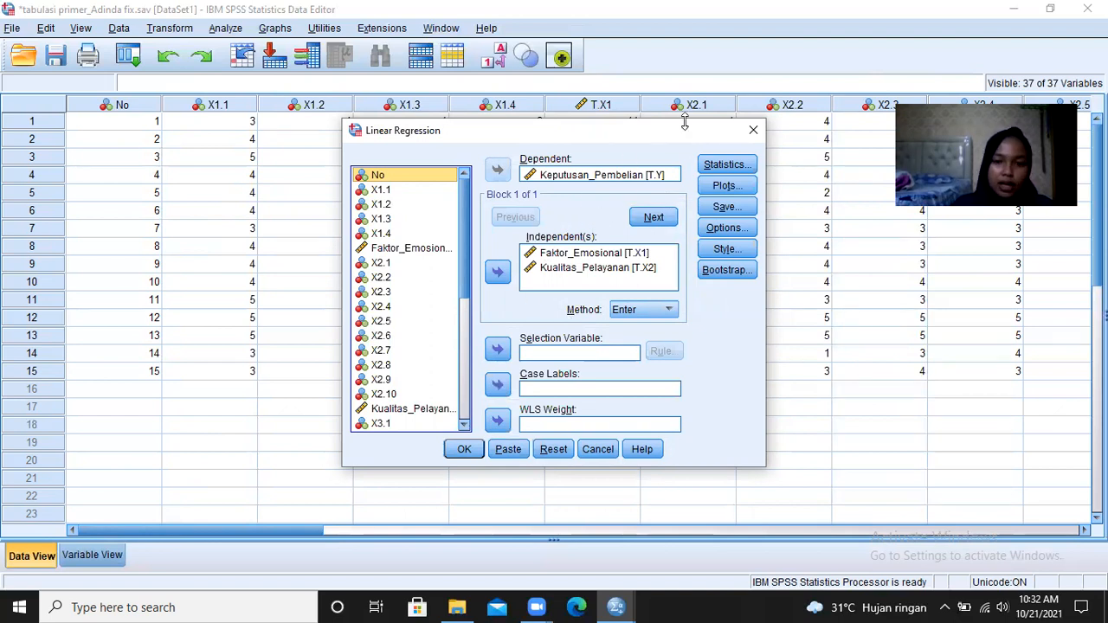
click(728, 167)
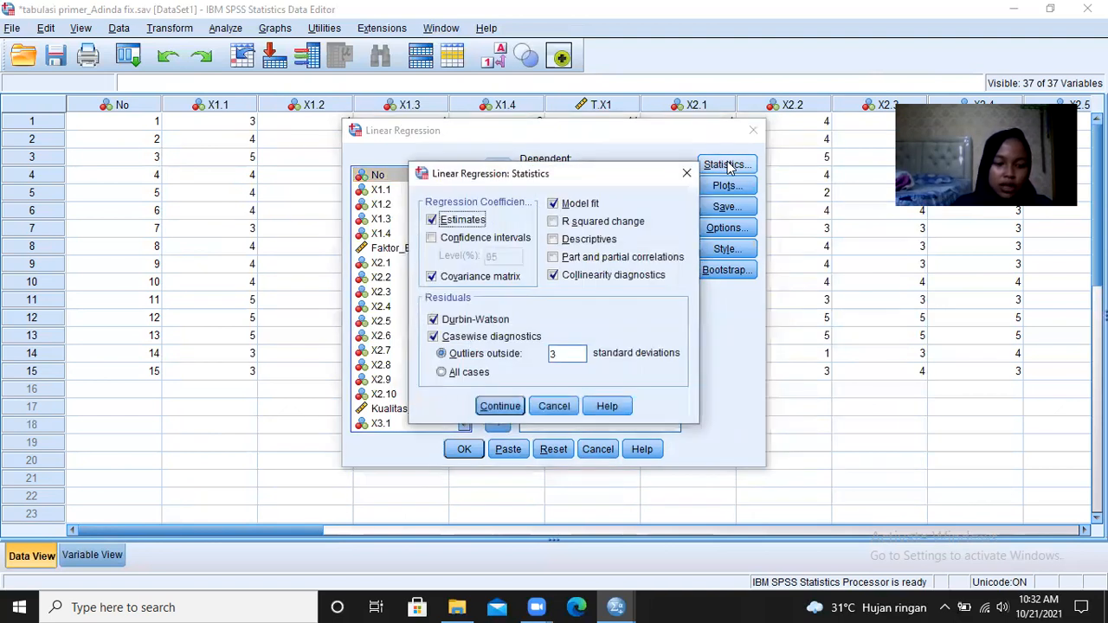
click(457, 224)
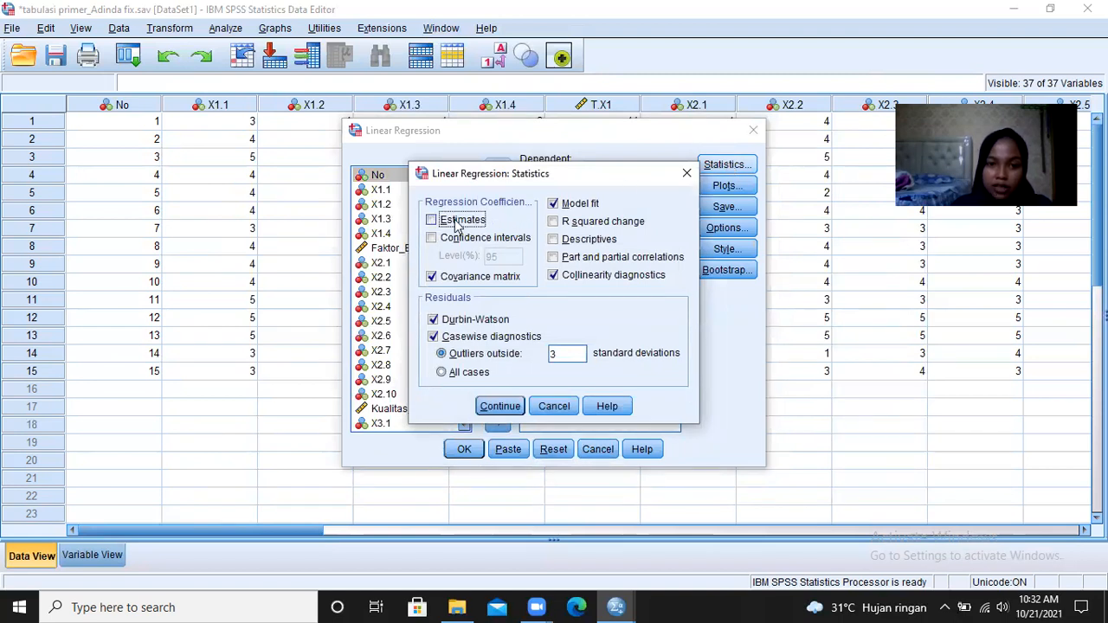
click(574, 208)
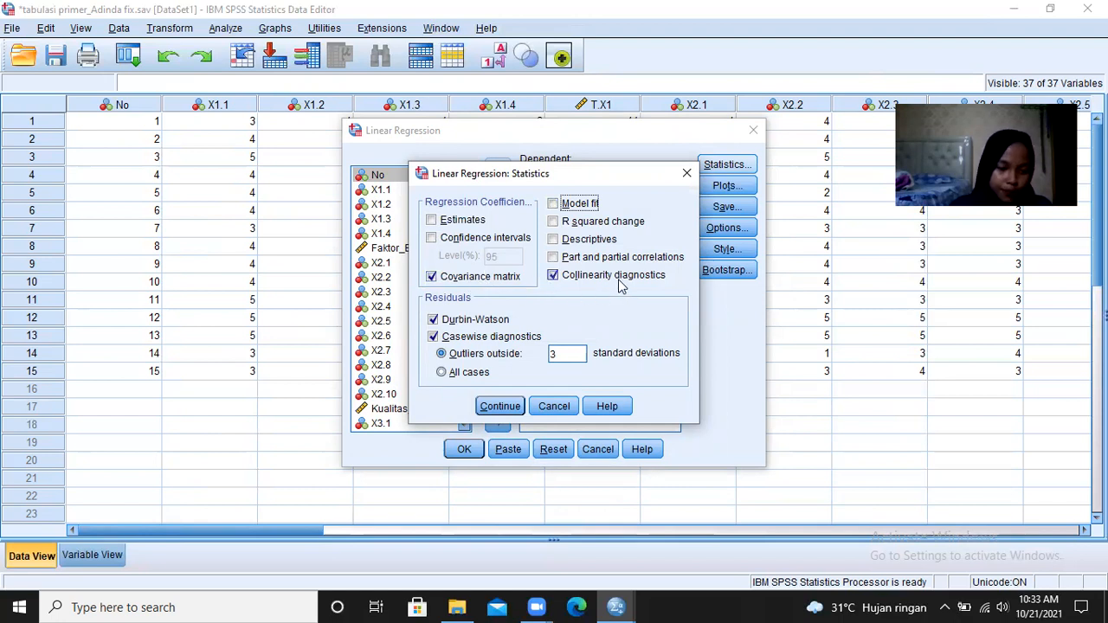
click(451, 321)
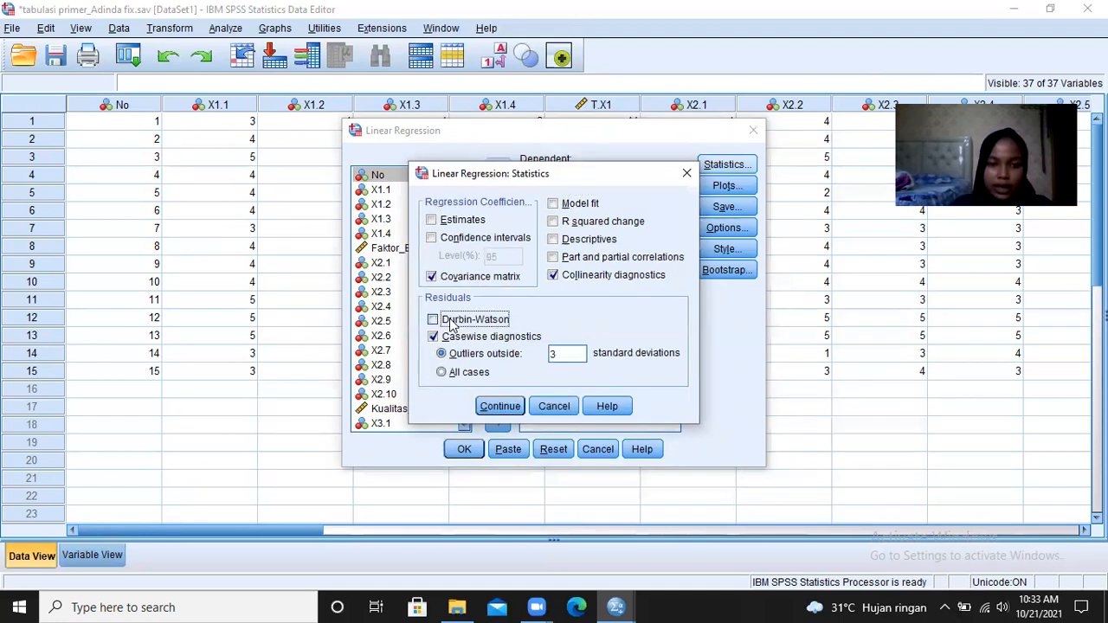
click(467, 338)
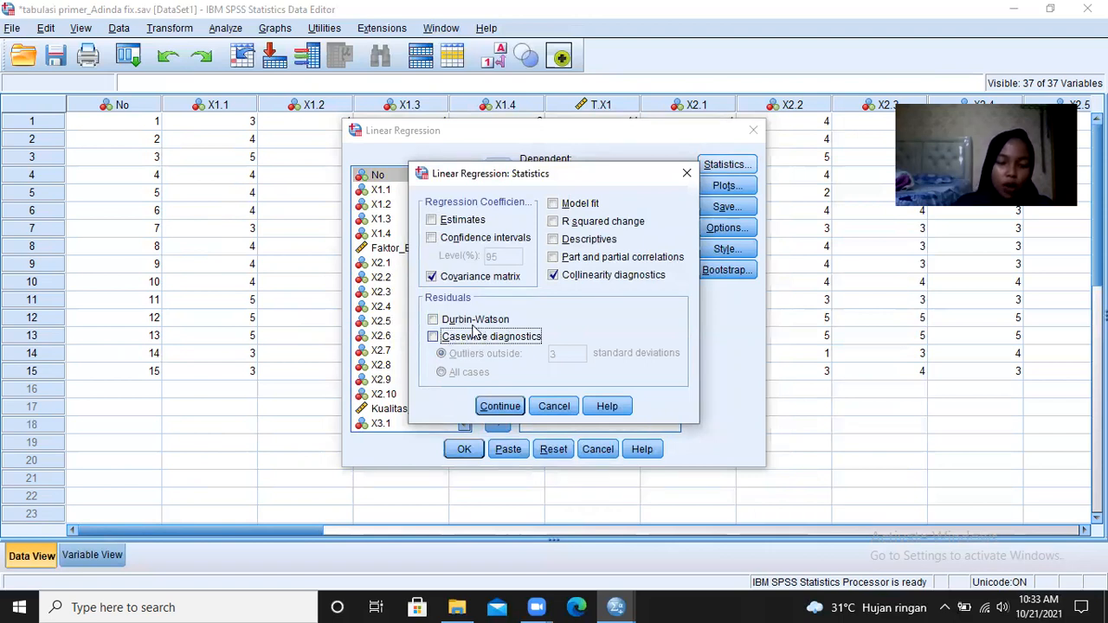
click(500, 406)
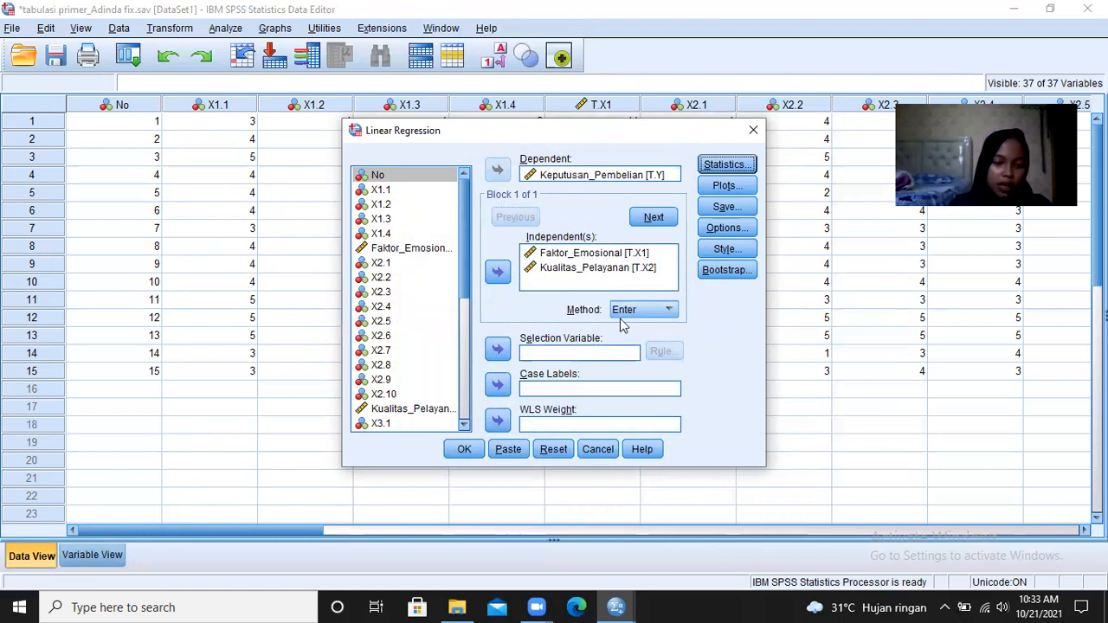
- Redefine the regression scatterplot with *SRESID on the Y axis and *ZPRED on the X axis
click(725, 187)
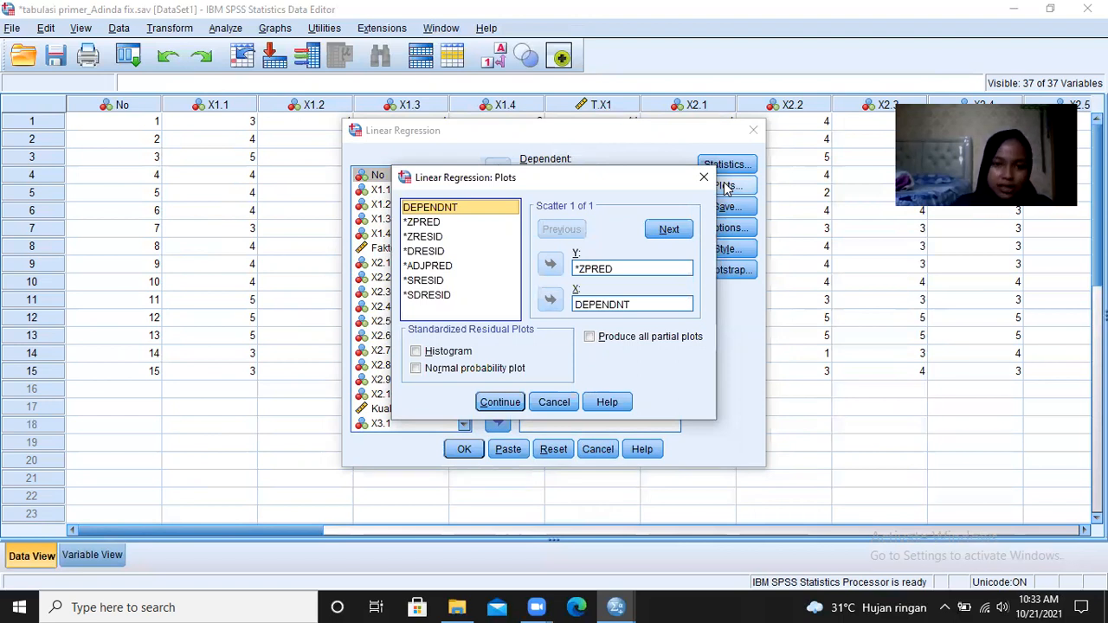
click(585, 269)
click(550, 264)
click(603, 308)
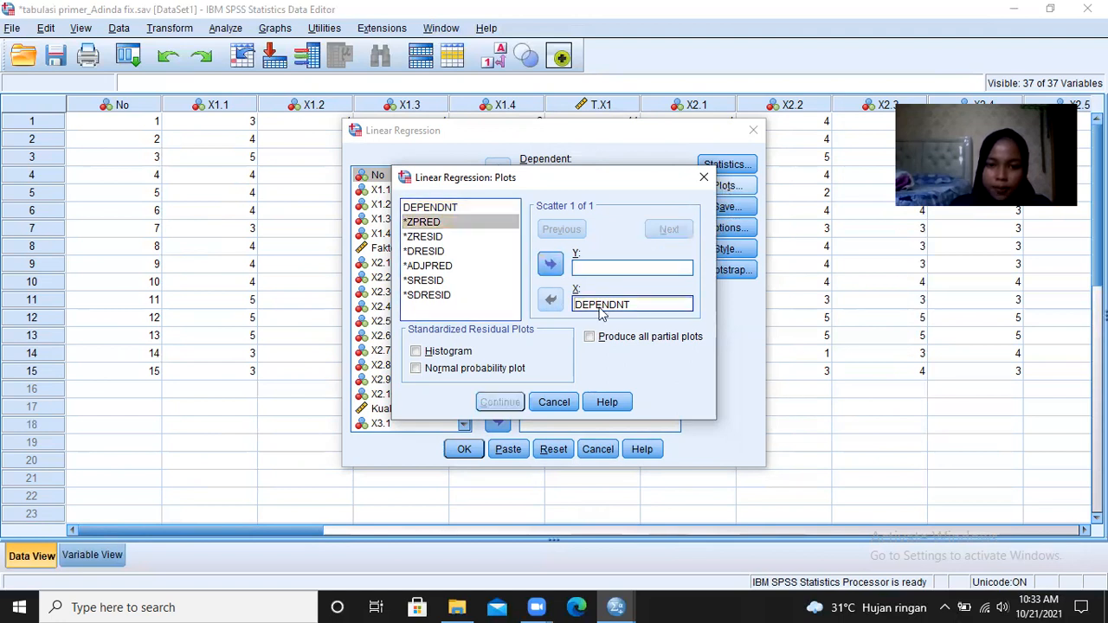
click(551, 299)
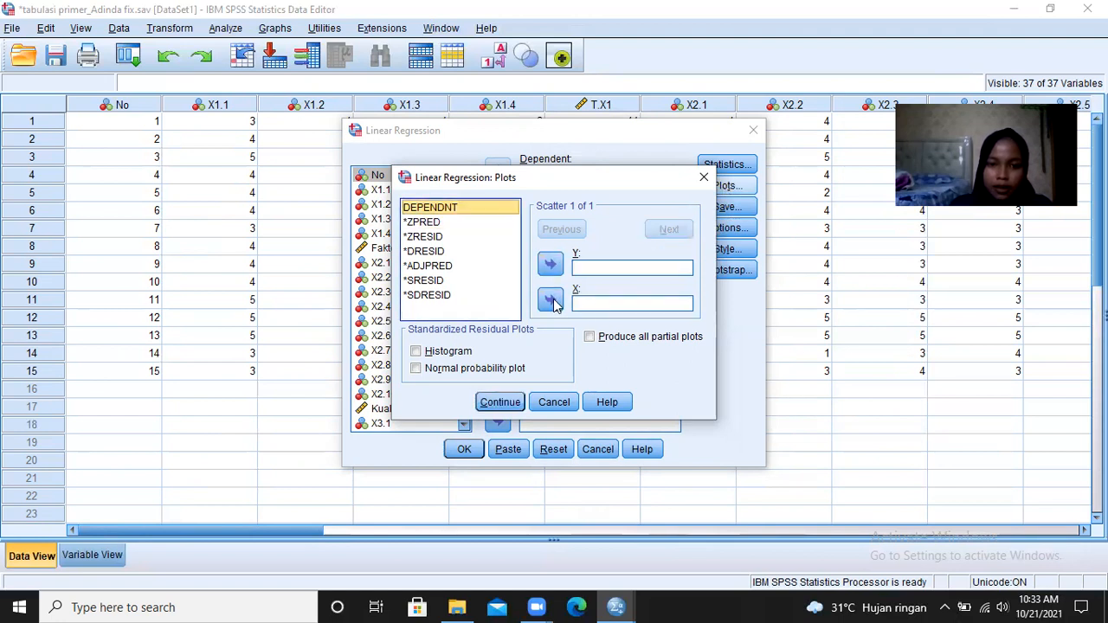
click(436, 282)
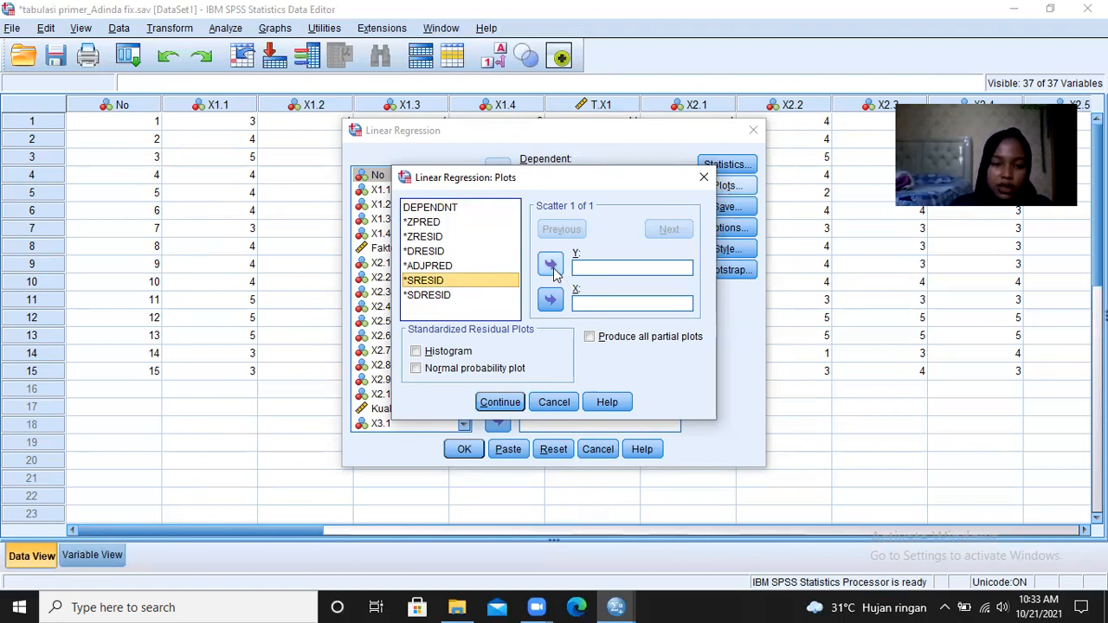
click(551, 265)
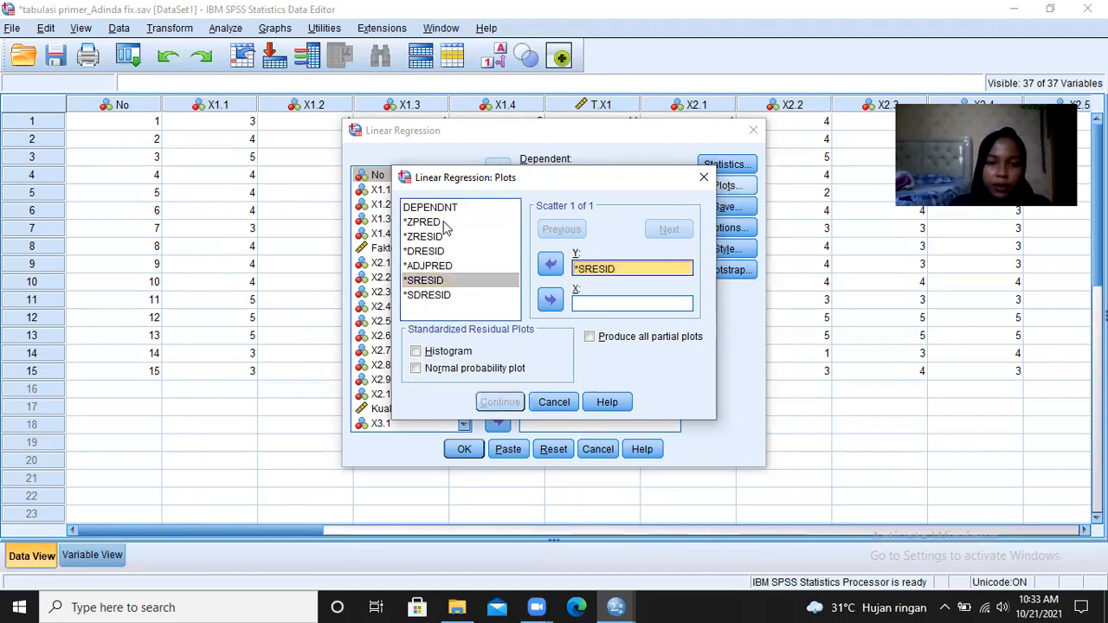
click(441, 222)
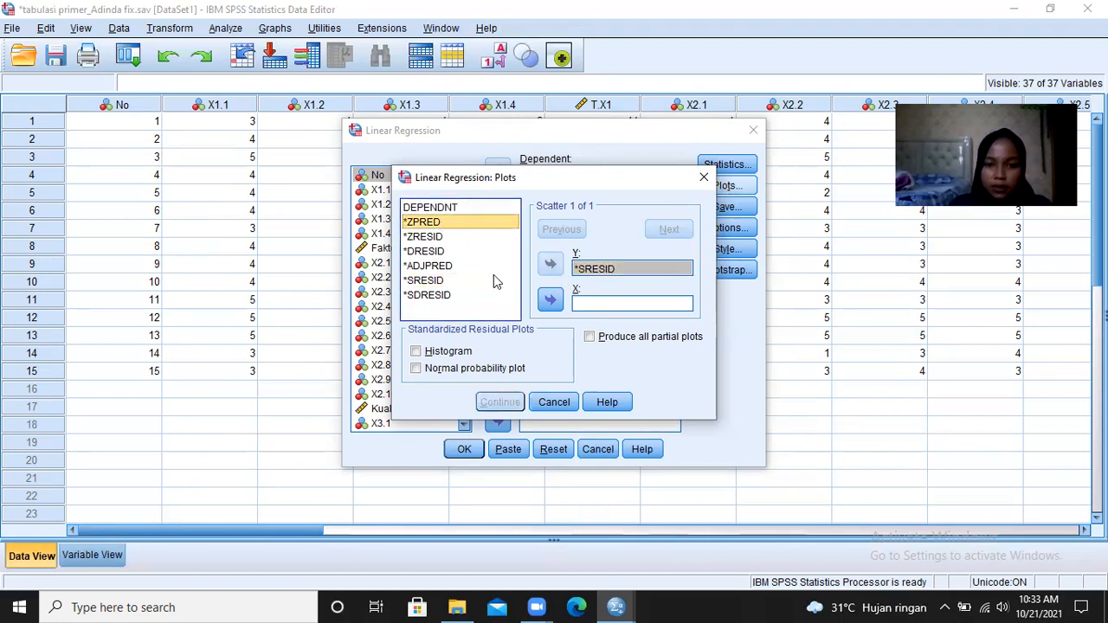
click(551, 301)
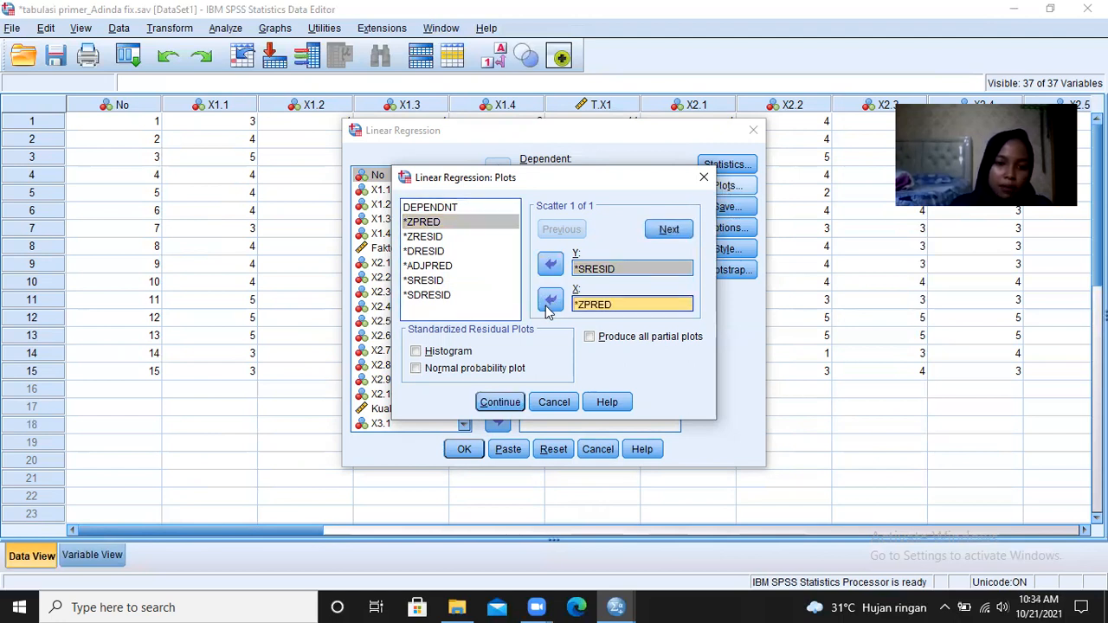
click(435, 353)
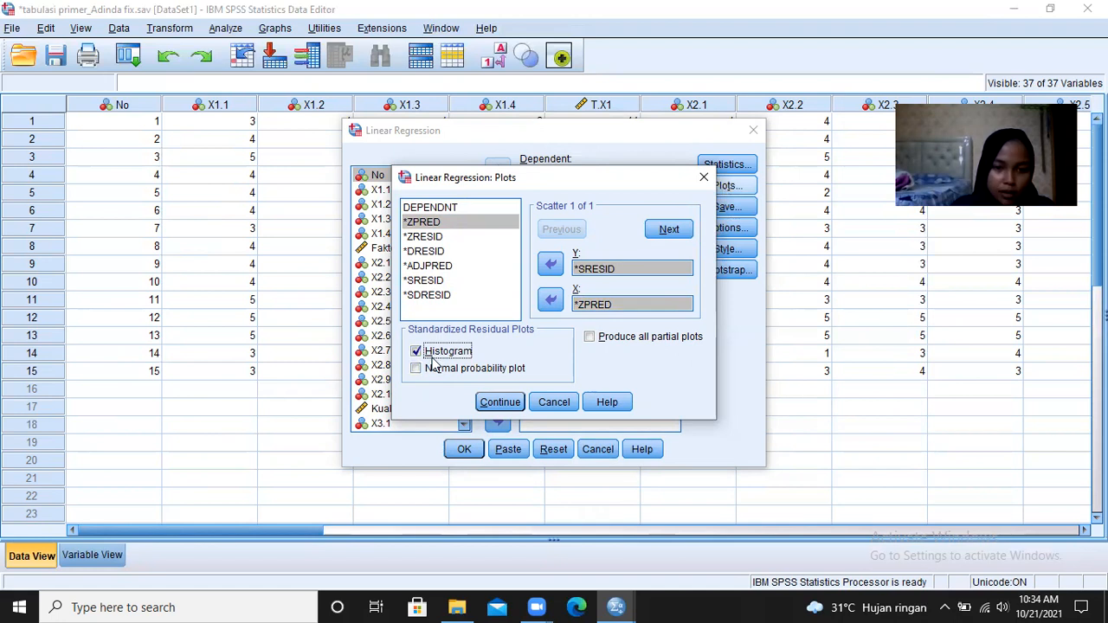
click(430, 374)
click(430, 374)
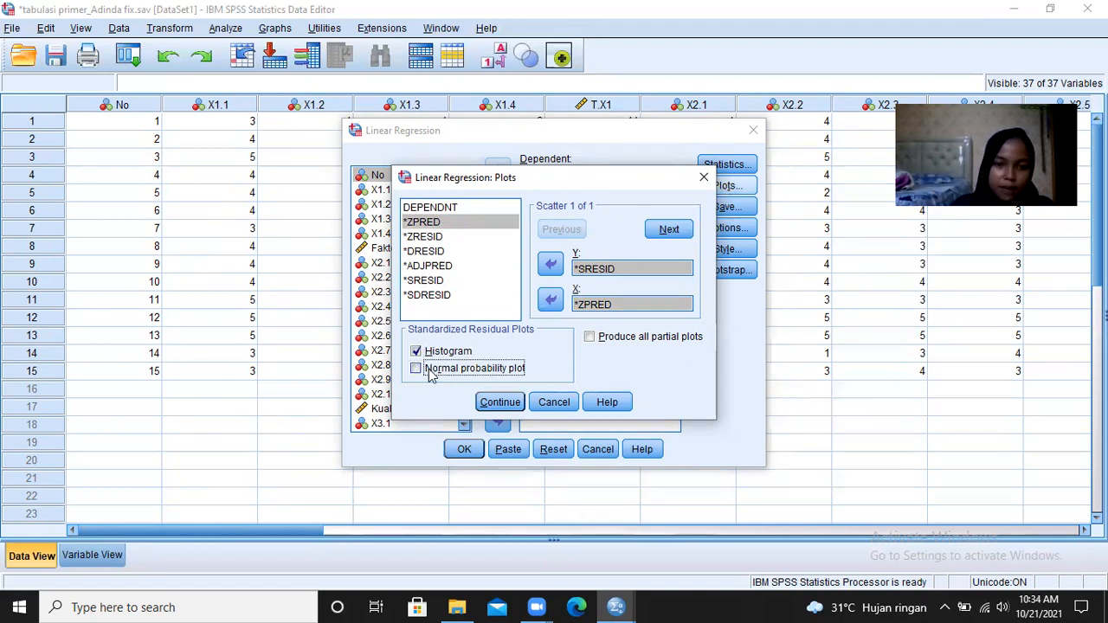
click(433, 358)
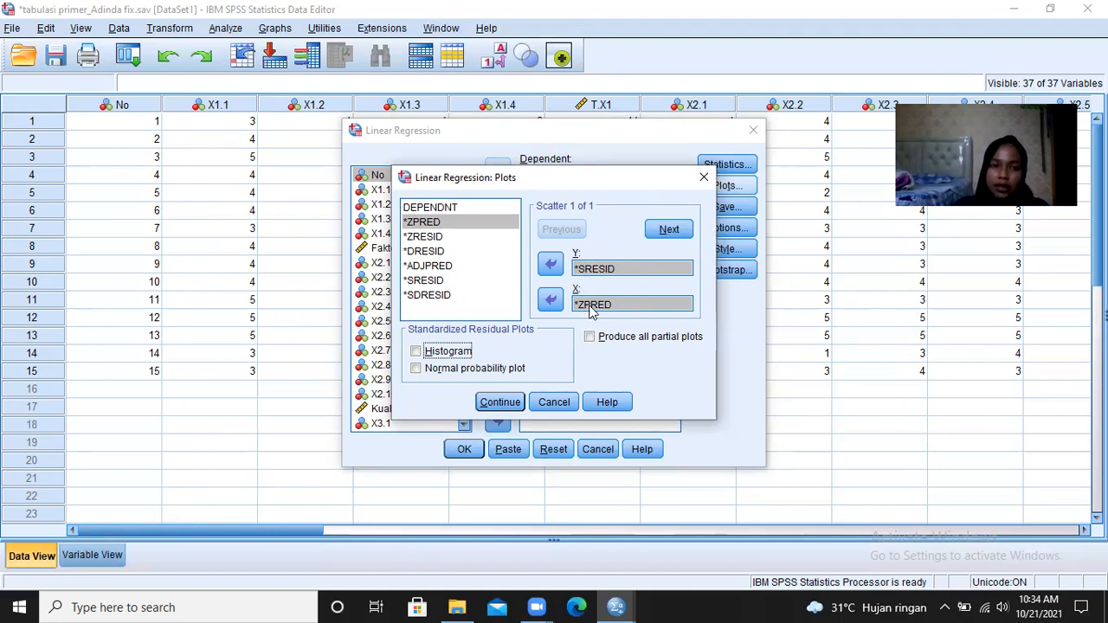
- Accept the scatterplot settings and exclude unstandardized residuals from the variables saved by the regression
click(501, 403)
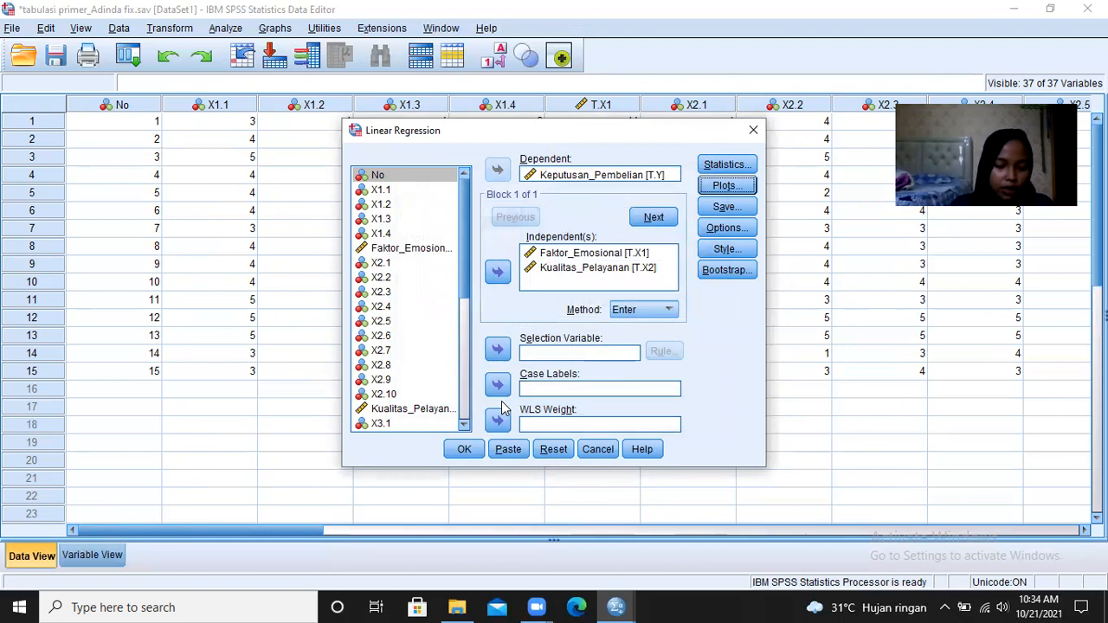
click(725, 208)
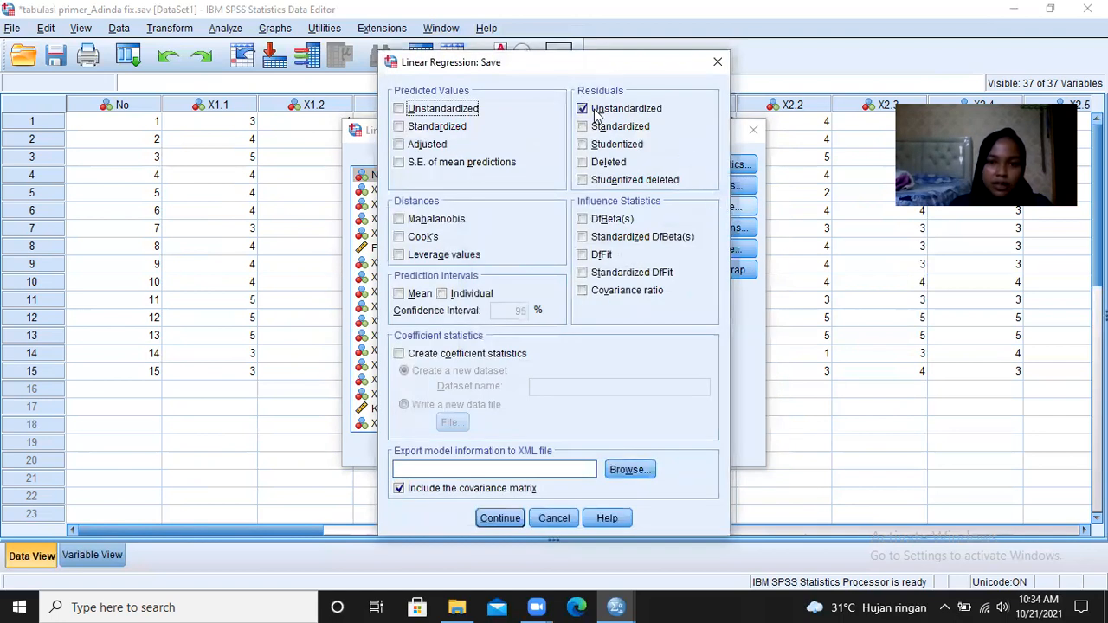
click(596, 111)
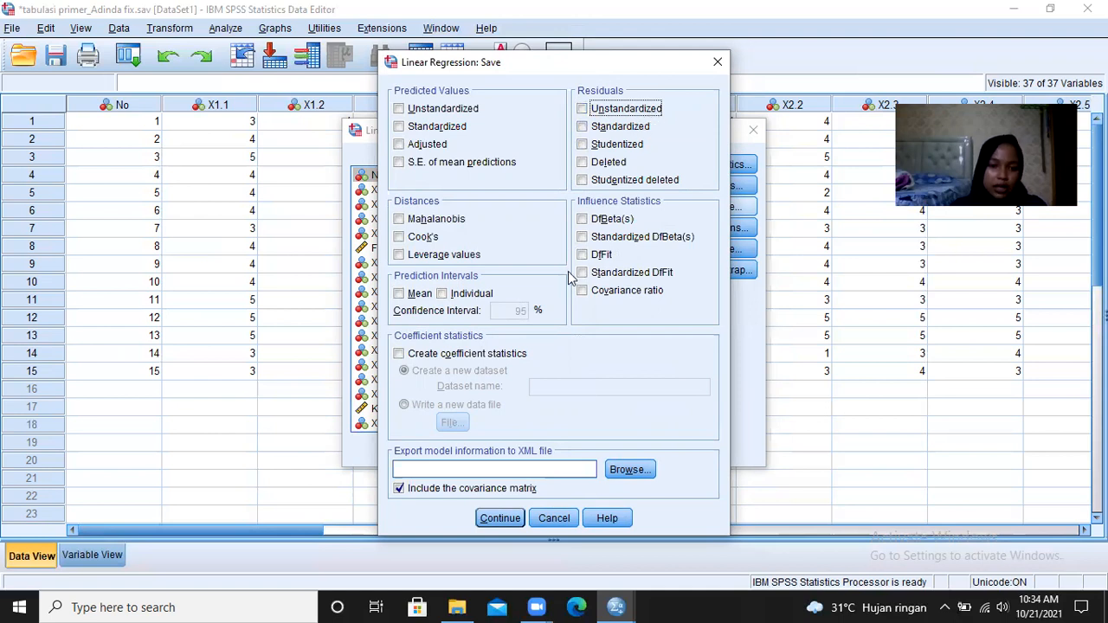
click(491, 524)
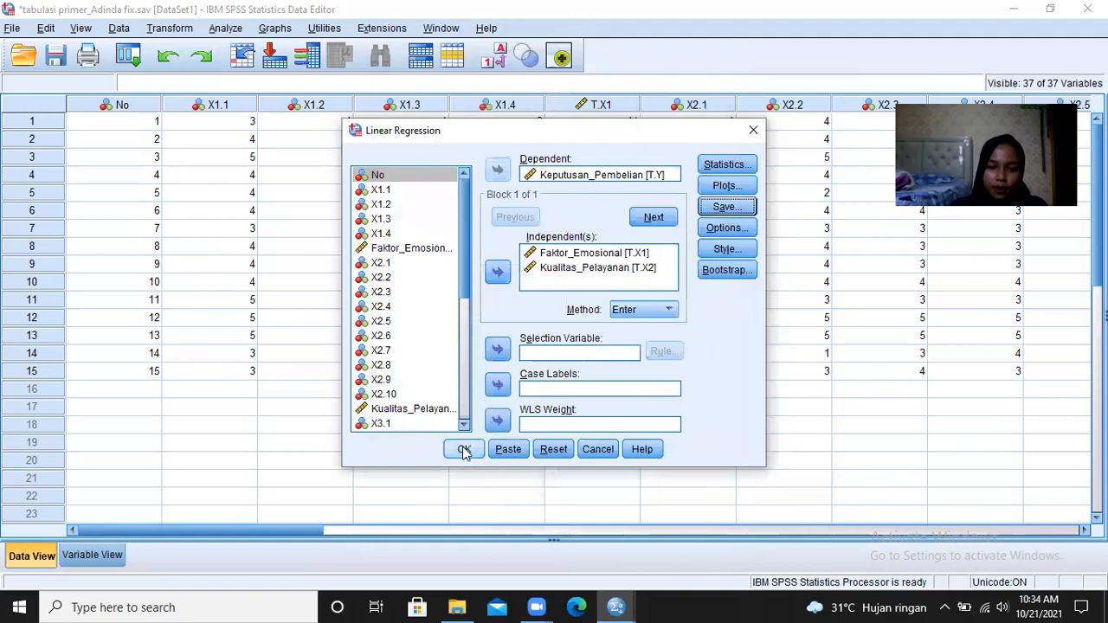
- Run the linear regression of Keputusan_Pembelian on Faktor_Emosional and Kualitas_Pelayanan and maximize the output window
click(464, 450)
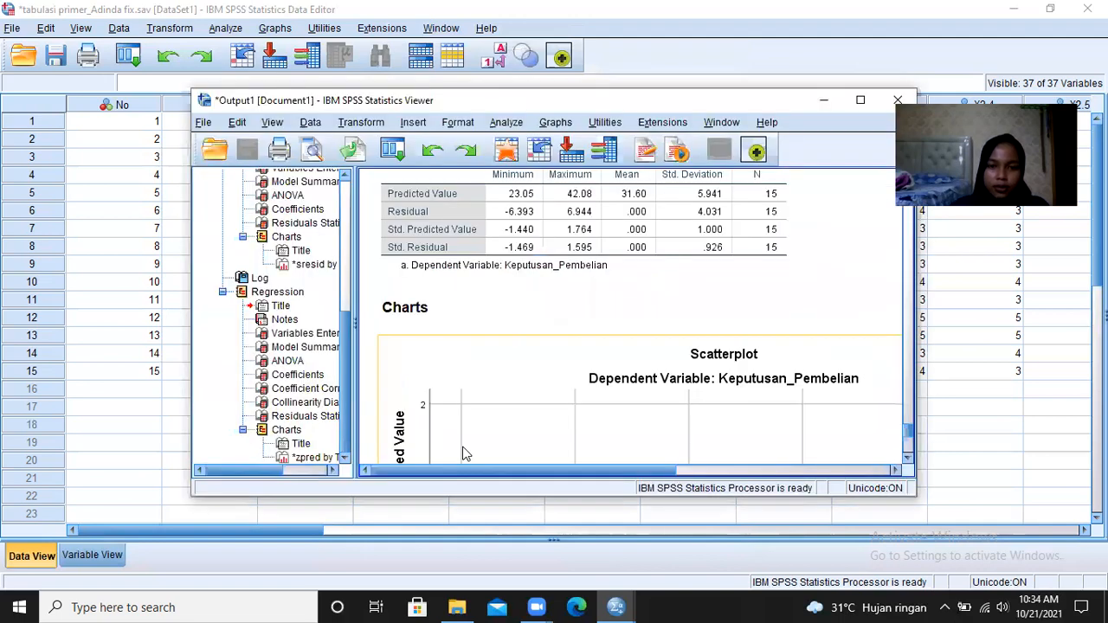
click(861, 101)
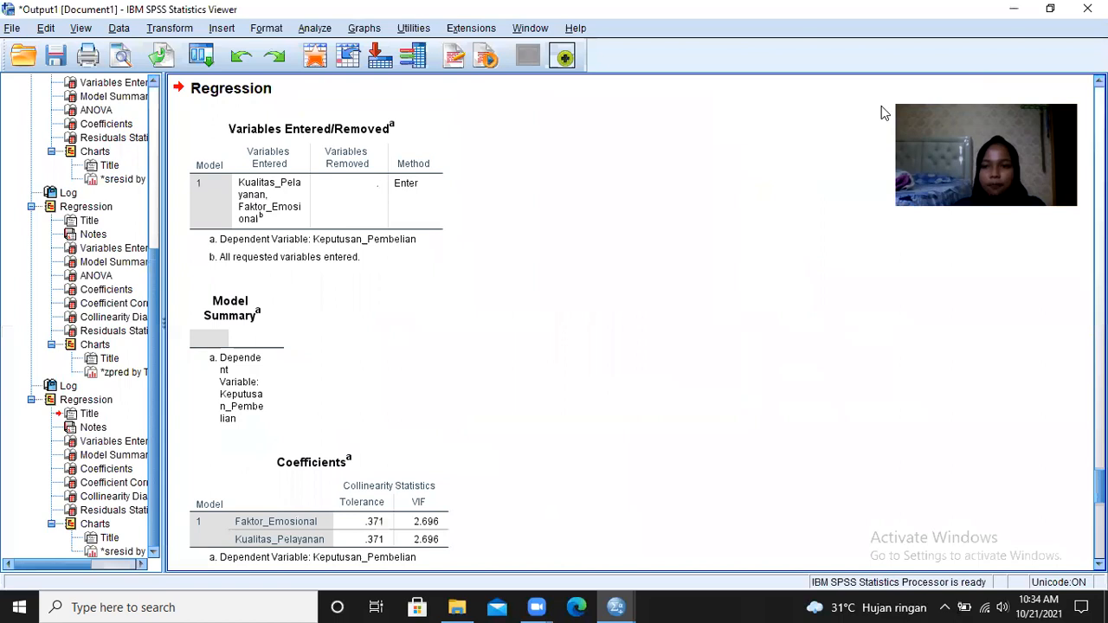
- Review the first regression's output from its command log and model summary to the residual histogram and normal P-P plot
drag(1099, 486, 1099, 102)
scroll(630, 323, down, 2)
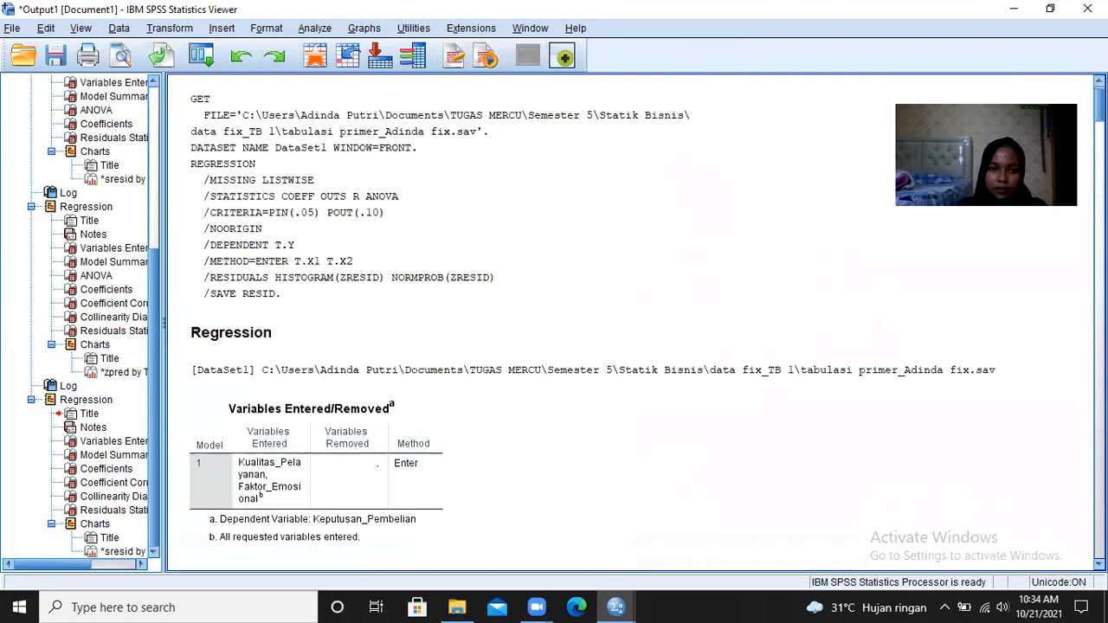
scroll(630, 323, up, 2)
scroll(630, 323, down, 2)
scroll(630, 323, down, 2)
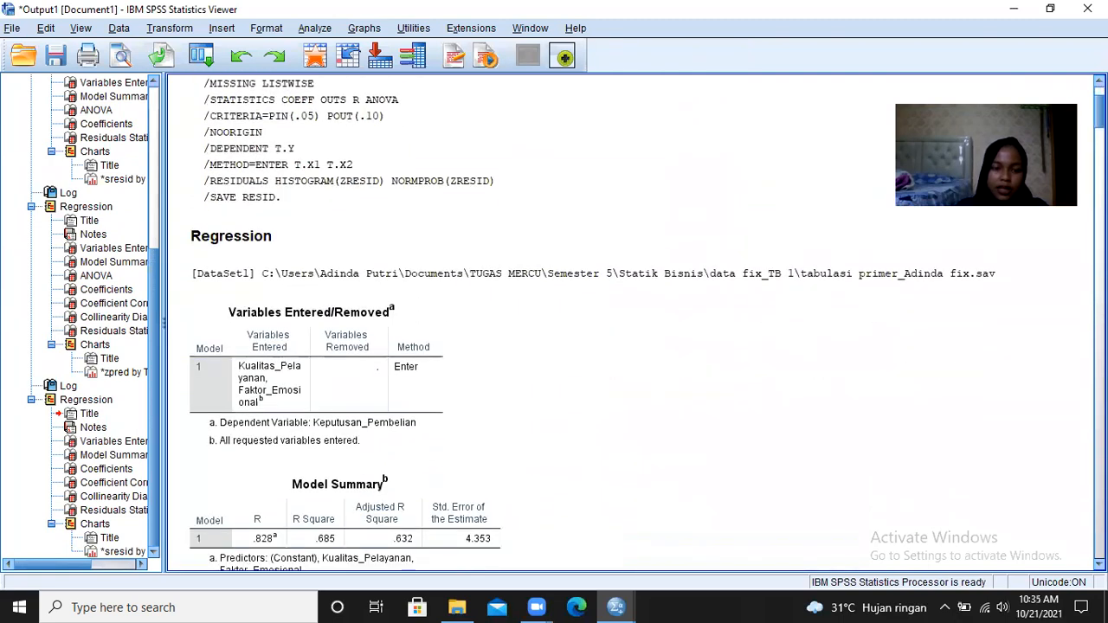
scroll(630, 323, down, 1)
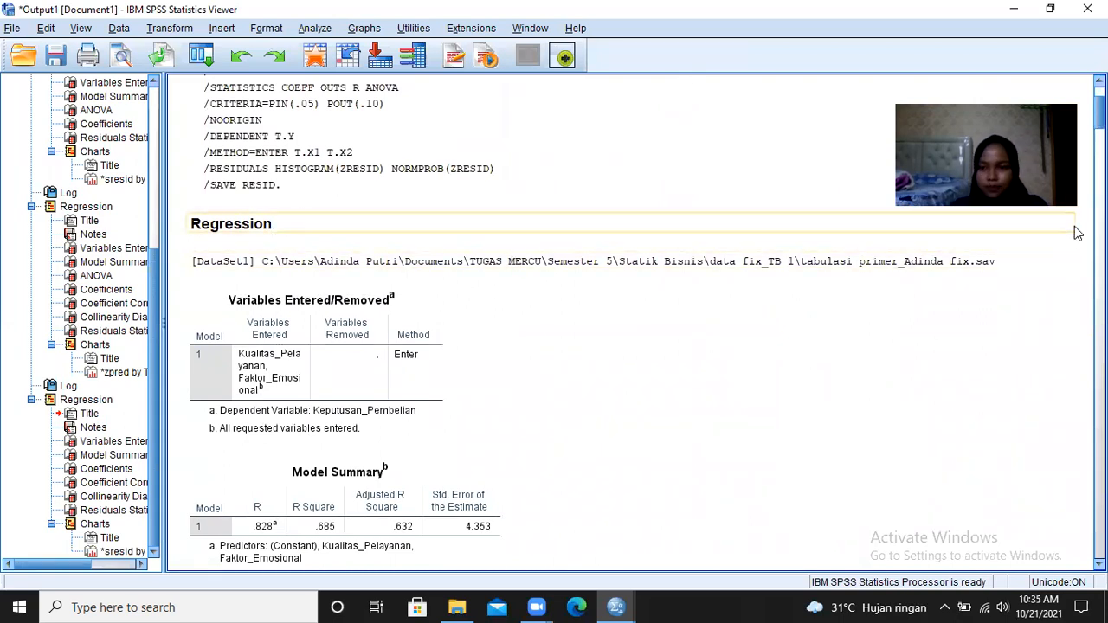
scroll(630, 322, down, 10)
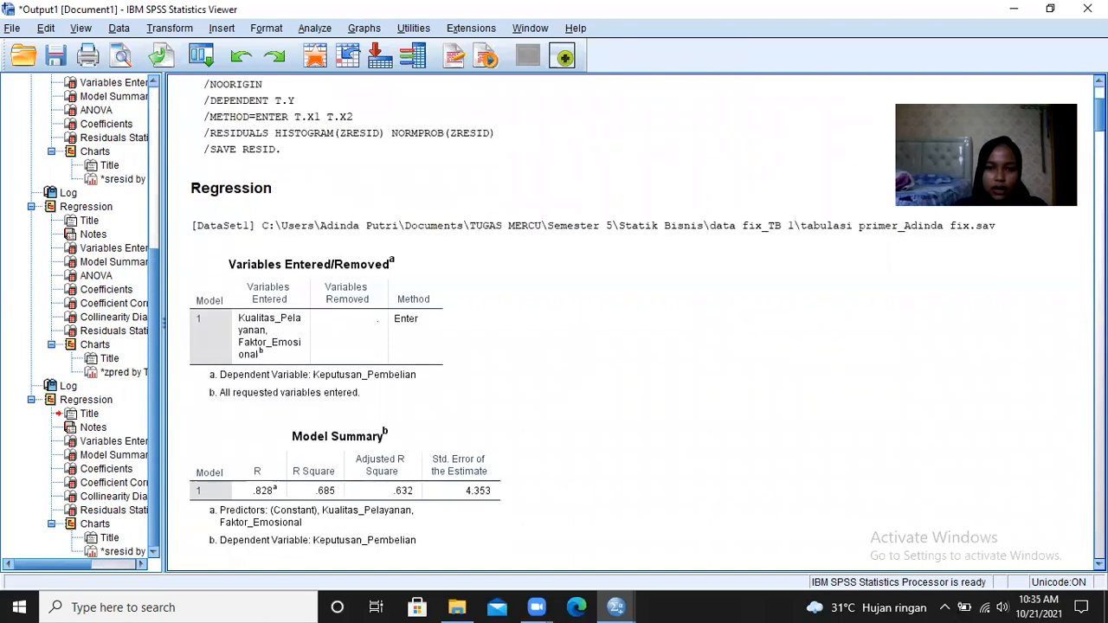
scroll(631, 322, down, 10)
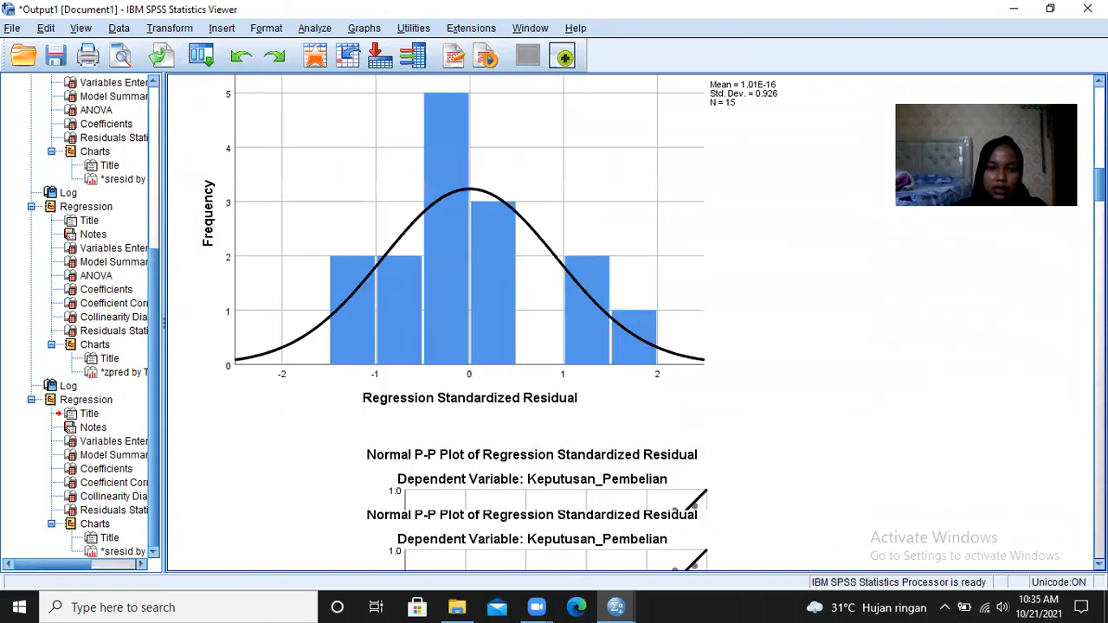
- Examine the remaining regression outputs, including ANOVA, coefficients, Durbin-Watson, collinearity diagnostics and the final scatterplot, and return to the dataset
drag(1099, 182, 1099, 244)
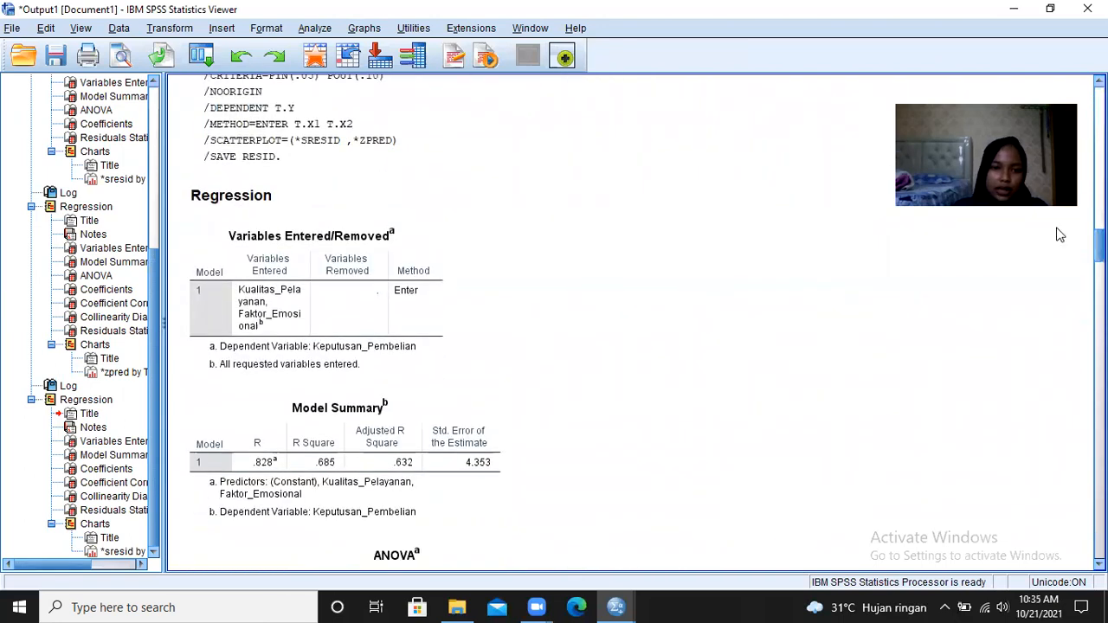
click(265, 204)
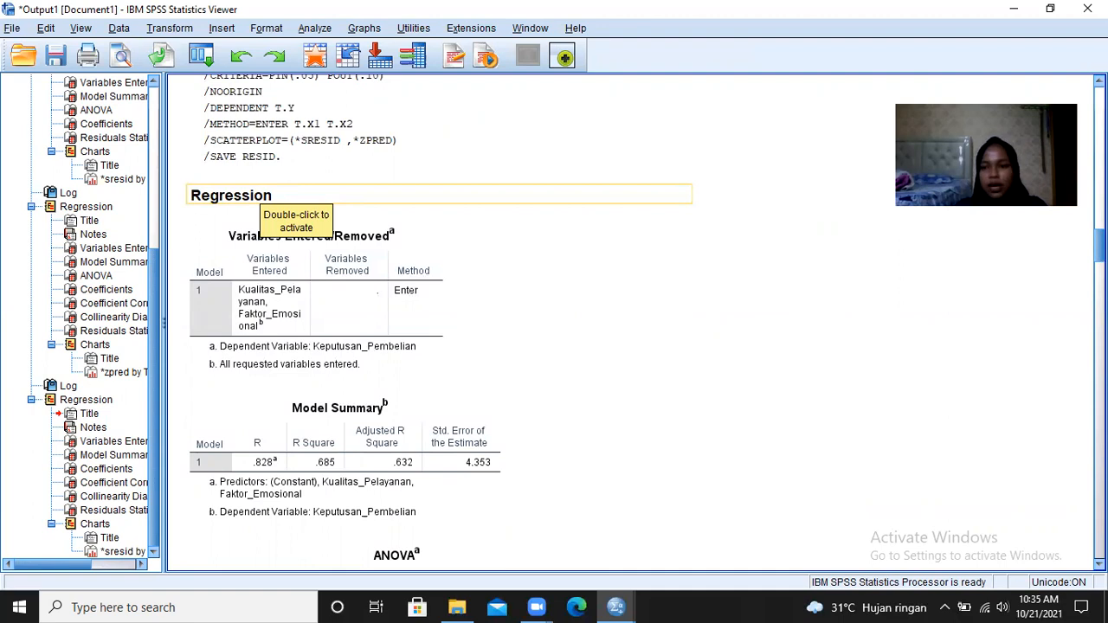
scroll(632, 325, down, 15)
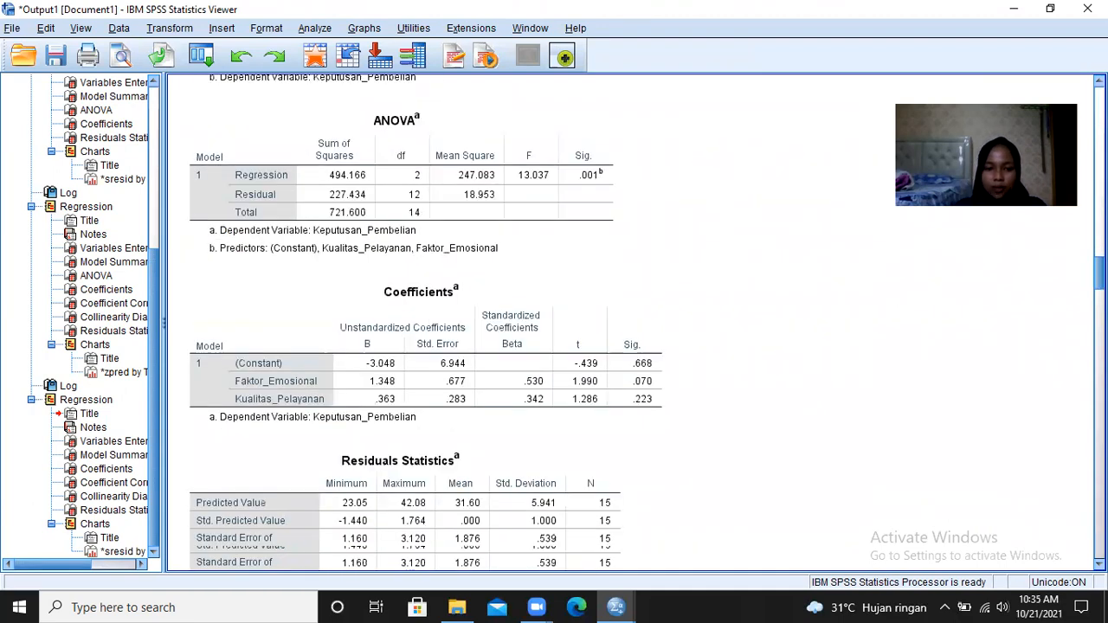
scroll(892, 332, down, 8)
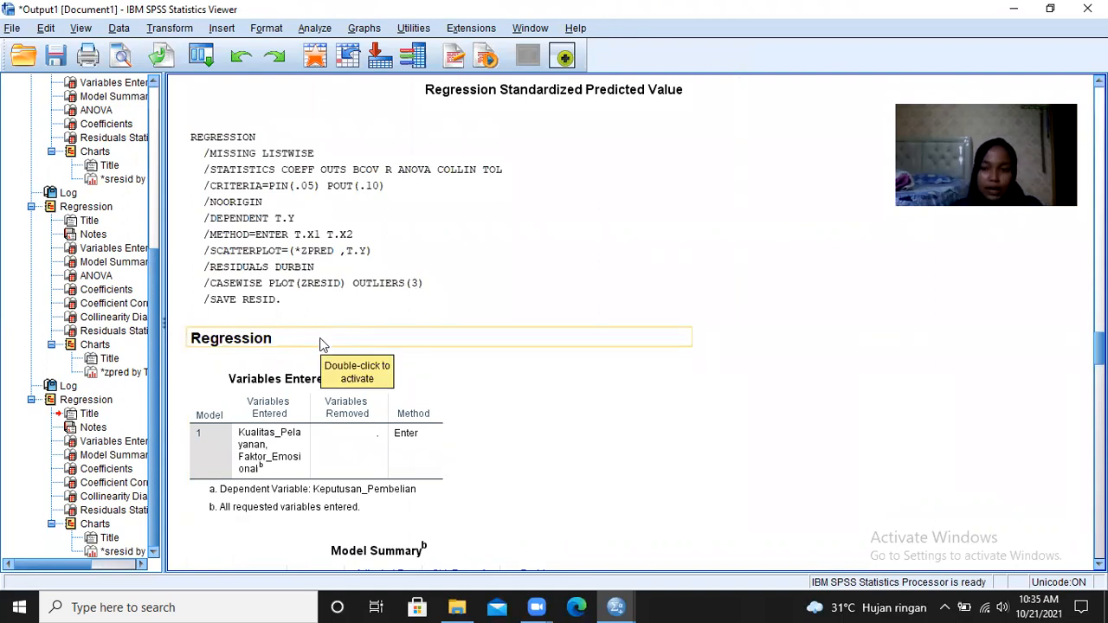
scroll(632, 328, down, 15)
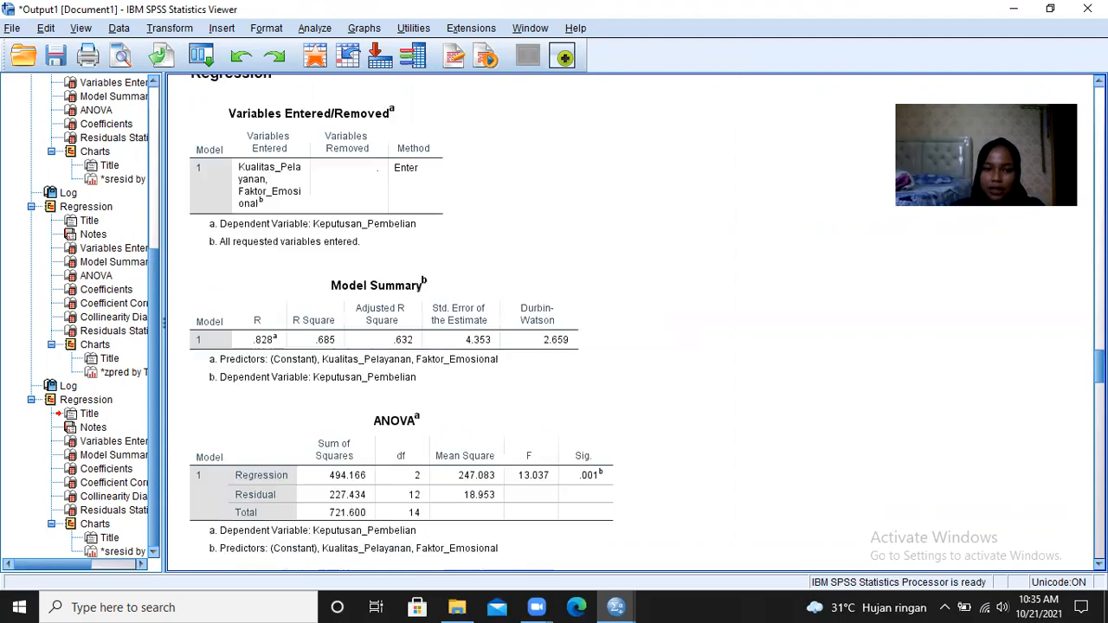
scroll(305, 304, down, 5)
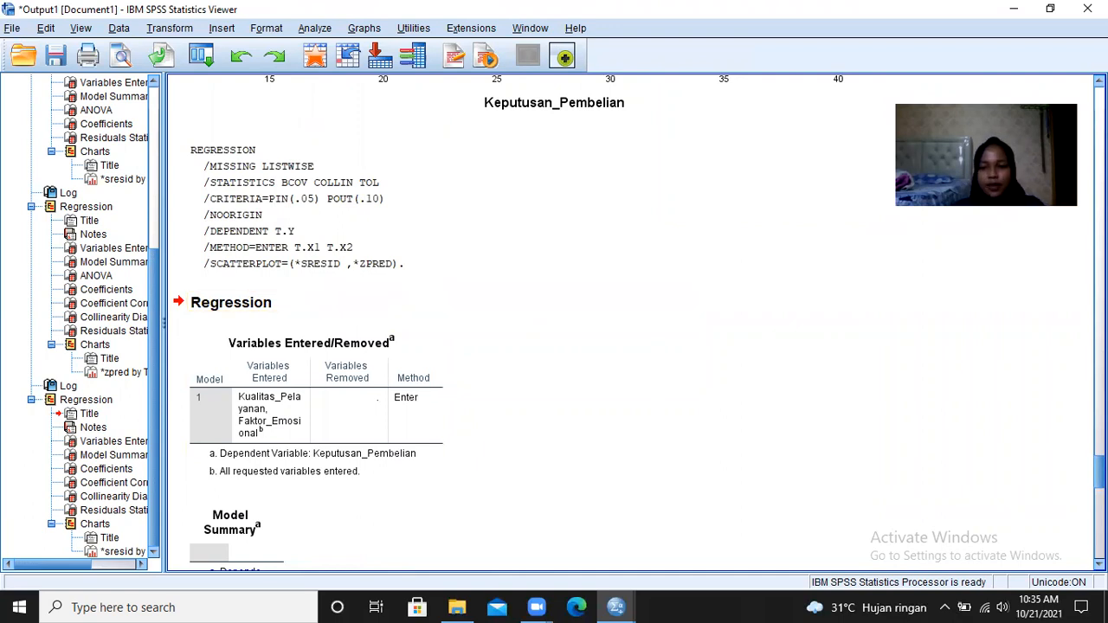
scroll(632, 322, down, 15)
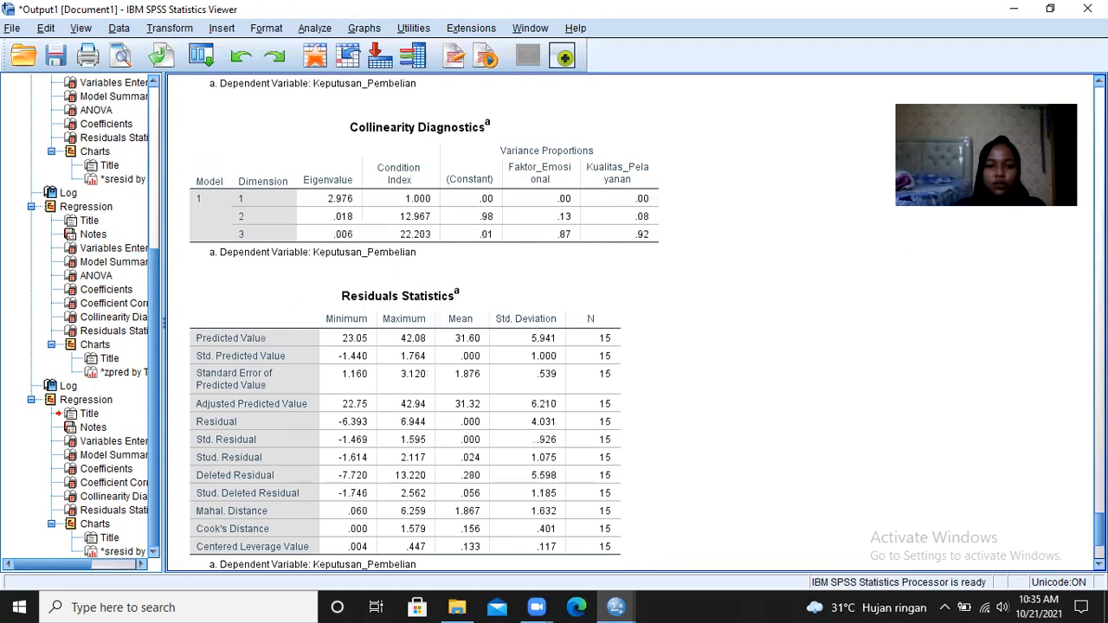
scroll(632, 322, down, 8)
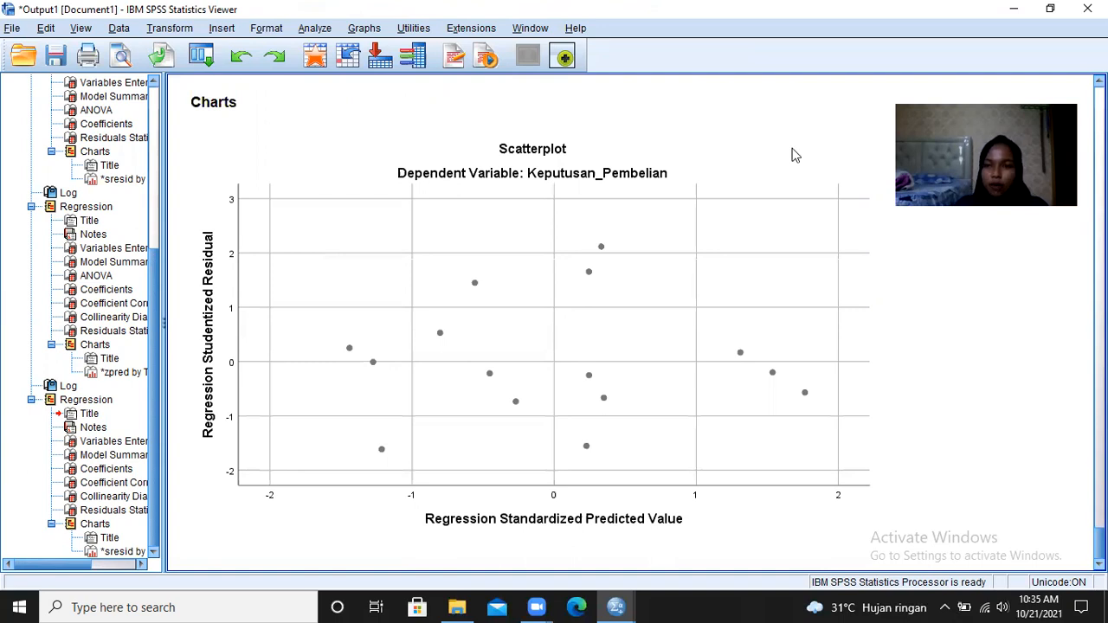
click(1009, 10)
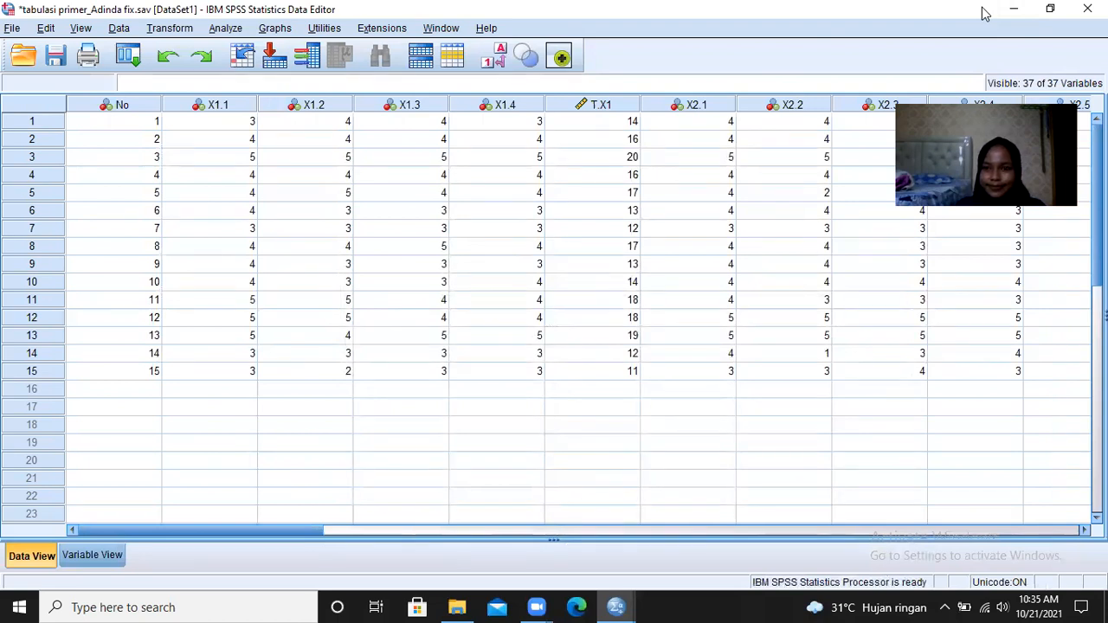
click(985, 13)
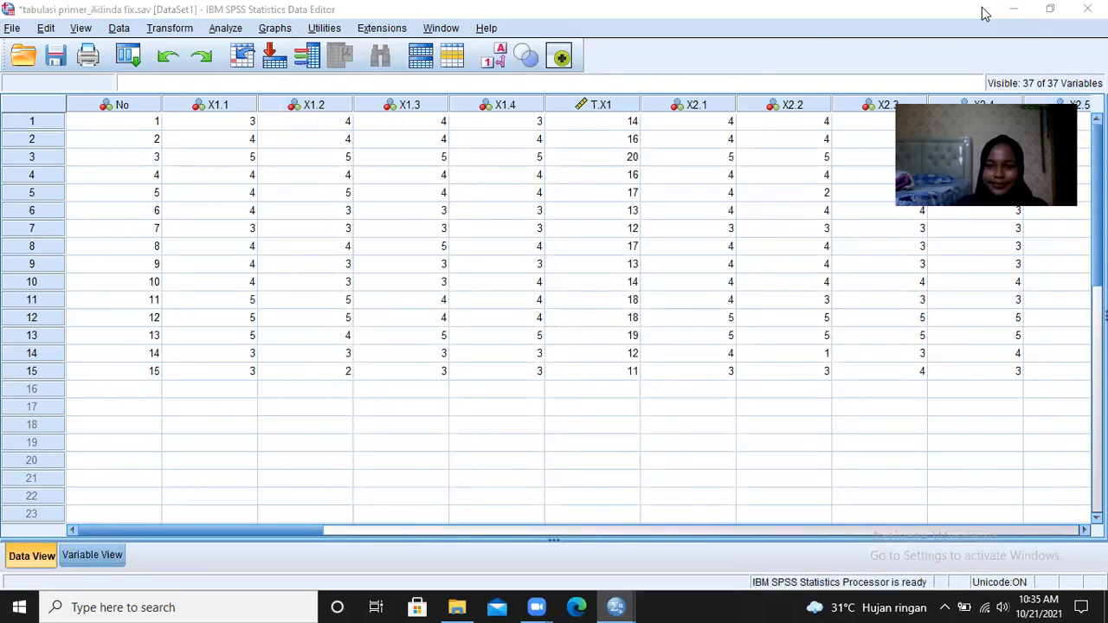